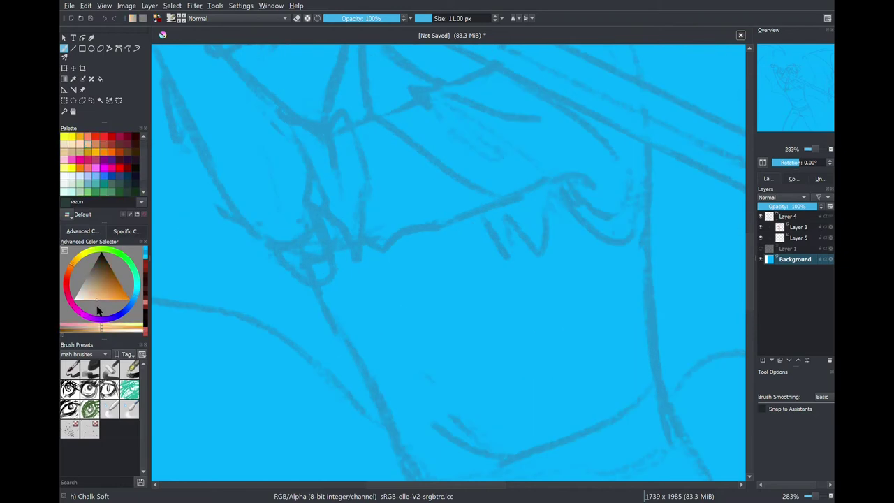
- Outline the face, ear and jaw over the sketch with an 11 px skin-tone brush and fill the shape
mouse_move(348, 134)
mouse_down()
mouse_move(347, 213)
mouse_move(405, 262)
mouse_up()
mouse_move(340, 169)
mouse_down()
mouse_move(308, 89)
mouse_move(396, 48)
mouse_up()
key(minus)
mouse_move(391, 103)
mouse_down()
mouse_move(481, 169)
mouse_move(445, 248)
mouse_move(417, 264)
mouse_up()
key(f)
click(419, 182)
key(b)
key(plus)
- Outline the neck, raised forearm and hands in the same skin tone on Layer 5 and fill the shapes
key(Page_Up)
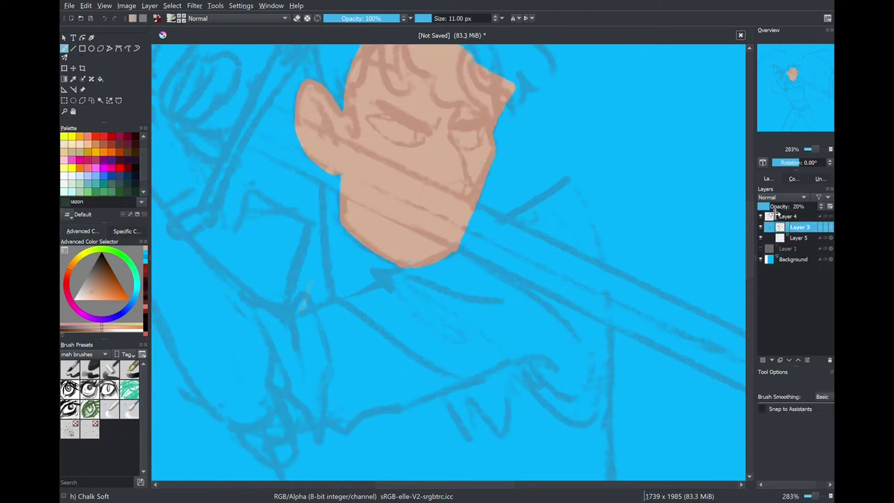
key(Page_Down)
mouse_move(335, 175)
mouse_down()
mouse_move(335, 304)
mouse_move(357, 283)
mouse_up()
key(minus)
mouse_move(204, 202)
mouse_down()
mouse_move(288, 220)
mouse_move(404, 408)
mouse_up()
mouse_move(311, 198)
mouse_down()
mouse_move(409, 406)
mouse_move(371, 385)
mouse_up()
mouse_move(289, 222)
mouse_down()
mouse_move(272, 120)
mouse_move(334, 143)
mouse_move(284, 117)
mouse_up()
mouse_move(338, 133)
mouse_down()
mouse_move(402, 159)
mouse_move(328, 209)
mouse_move(368, 237)
mouse_up()
key(f)
click(300, 161)
click(329, 273)
click(371, 164)
key(b)
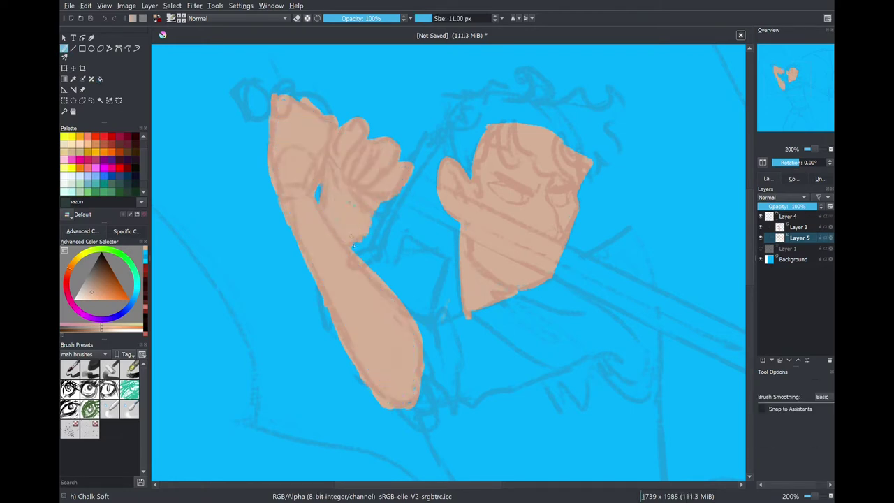
- Draw the jawline, nose, face edge and ear contours in reddish brown with a 4 px brush
scroll(354, 245, up, 1)
scroll(354, 245, right, 3)
click(104, 143)
key([)
mouse_move(301, 203)
mouse_down()
mouse_move(351, 279)
mouse_move(372, 287)
mouse_up()
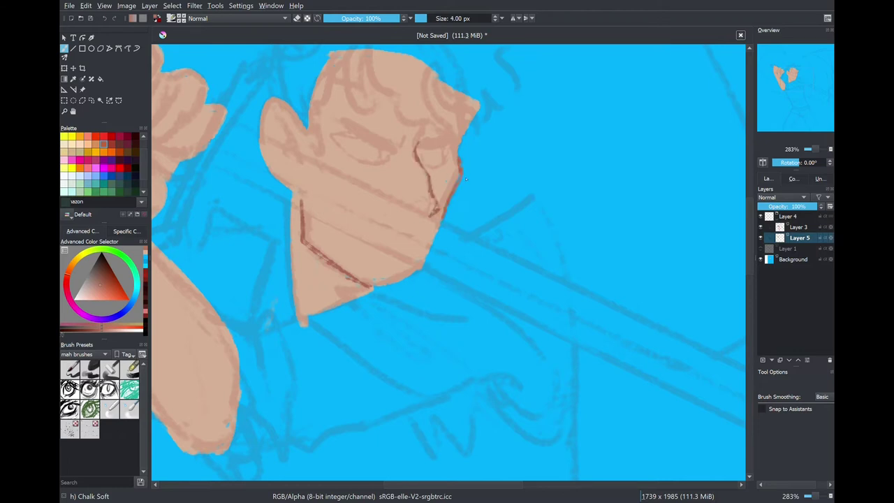
scroll(293, 140, up, 2)
drag(233, 126, 203, 56)
scroll(293, 140, down, 2)
drag(282, 119, 279, 185)
- Paint both eyeballs off-white with a 7 px brush
key(plus)
scroll(101, 160, up, 1)
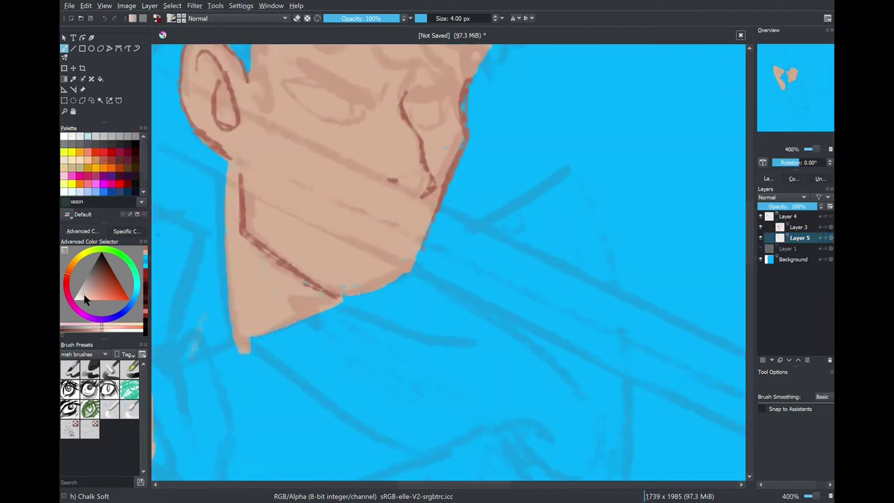
click(104, 264)
key(])
mouse_move(305, 109)
mouse_down()
mouse_move(311, 91)
mouse_move(352, 115)
mouse_up()
drag(415, 104, 432, 128)
- Paint the blue irises at the inner side of the eyes
ctrl+click(424, 110)
key([)
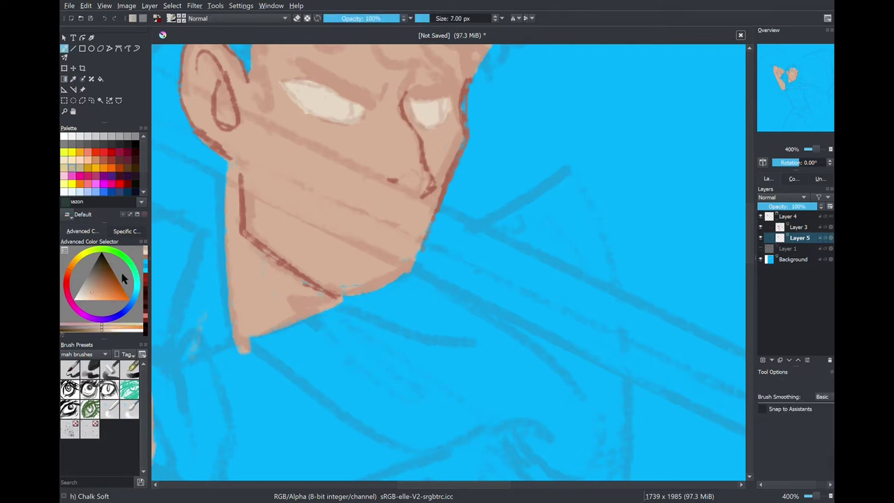
key(x)
drag(351, 106, 355, 117)
- Outline the eyelids in very dark brown with a thinner brush and add white highlights to the irises
click(135, 151)
key([)
key([)
key([)
mouse_move(280, 79)
mouse_down()
mouse_move(354, 106)
mouse_move(305, 112)
mouse_up()
mouse_move(418, 98)
mouse_down()
mouse_move(457, 104)
mouse_move(457, 116)
mouse_up()
click(64, 136)
drag(342, 103, 350, 105)
- Paint both frowning eyebrows in orange-brown with a 4 px brush
click(72, 271)
click(112, 289)
mouse_move(297, 64)
mouse_down()
mouse_move(368, 109)
mouse_move(381, 103)
mouse_move(322, 77)
mouse_up()
drag(402, 102, 461, 88)
- Draw the curved fringe strands over the forehead in orange-brown
scroll(437, 123, down, 2)
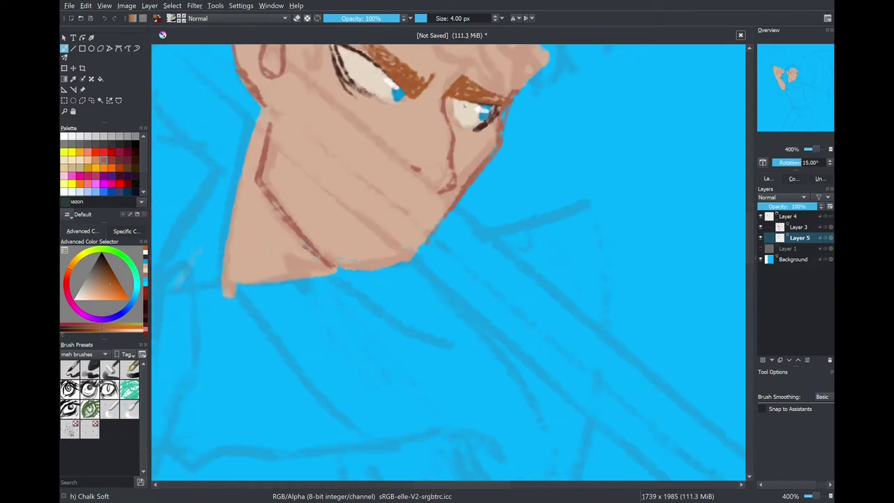
drag(357, 87, 365, 161)
drag(350, 128, 354, 162)
mouse_move(373, 130)
mouse_down()
mouse_move(388, 179)
mouse_move(428, 193)
mouse_up()
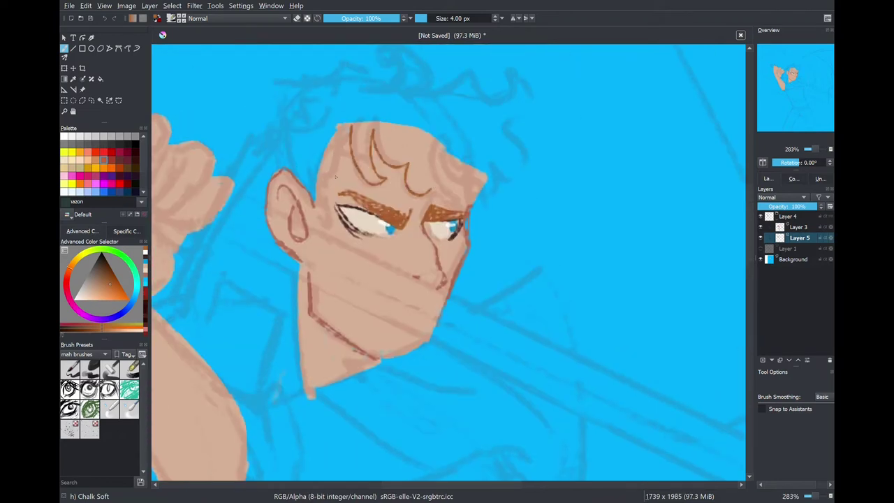
- Outline the whole curly hair shape around the head in orange-brown with a 5 px brush
drag(310, 224, 349, 131)
mouse_move(297, 179)
mouse_down()
mouse_move(277, 94)
mouse_move(363, 89)
mouse_up()
drag(363, 89, 370, 145)
drag(386, 101, 444, 139)
mouse_move(427, 146)
mouse_down()
mouse_move(516, 131)
mouse_move(507, 134)
mouse_move(507, 233)
mouse_up()
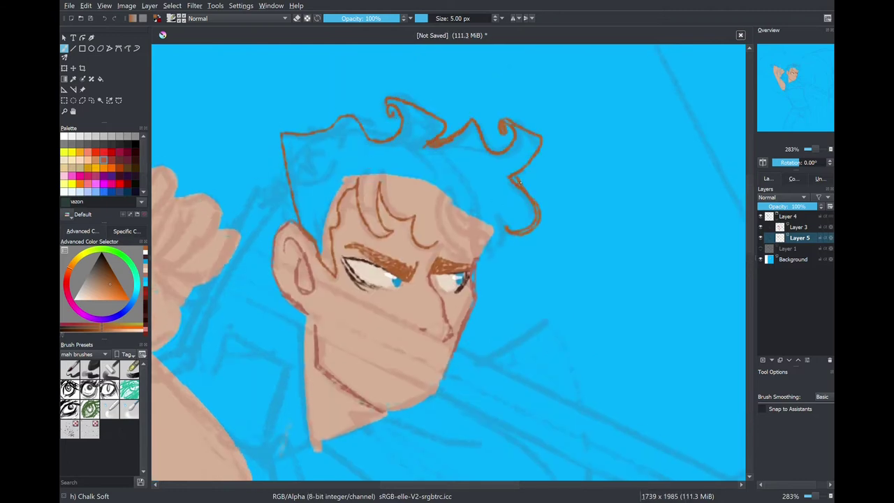
mouse_move(447, 197)
mouse_down()
mouse_move(478, 236)
mouse_move(469, 264)
mouse_up()
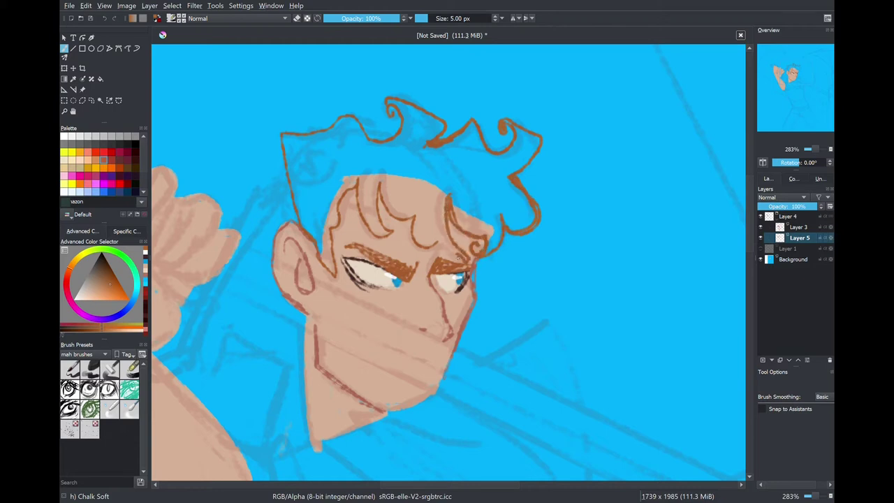
- Fill the outlined hair with the same orange-brown
click(100, 79)
key(ctrl+z)
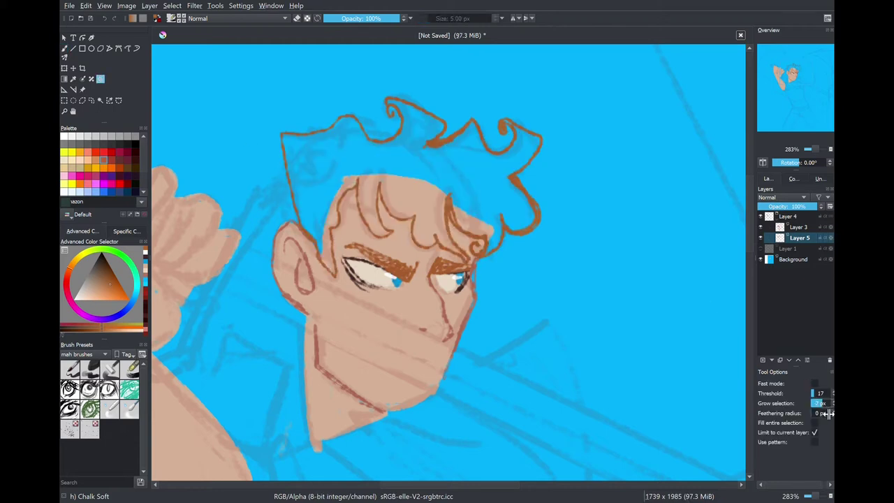
click(401, 191)
key(b)
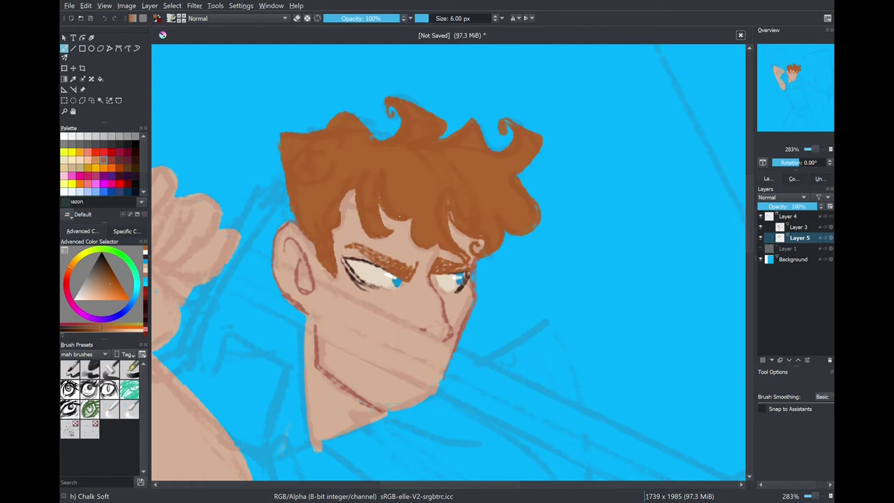
- Draw darker brown strands on the sideburn, fringe and top curls with a 6 px brush
click(112, 159)
drag(329, 222, 302, 268)
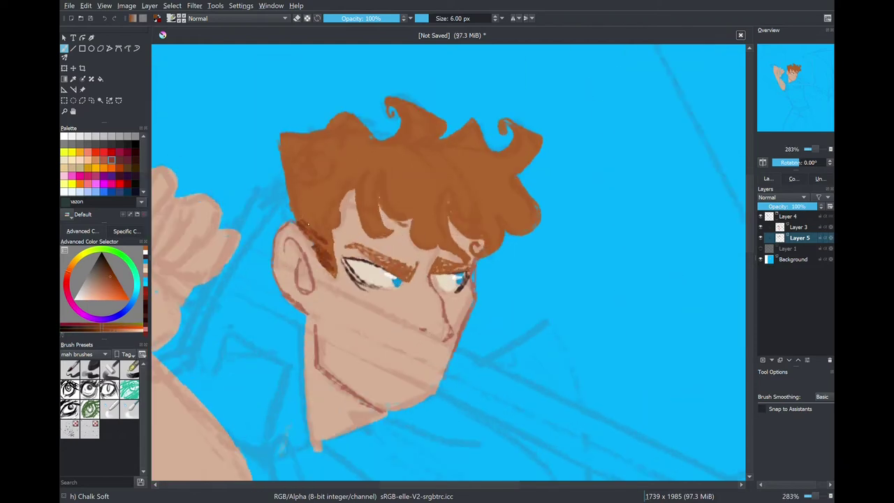
drag(331, 192, 300, 239)
drag(403, 203, 377, 176)
drag(419, 226, 475, 246)
drag(489, 147, 548, 223)
mouse_move(391, 105)
mouse_down()
mouse_move(451, 150)
mouse_move(413, 130)
mouse_move(439, 146)
mouse_up()
key(ctrl+z)
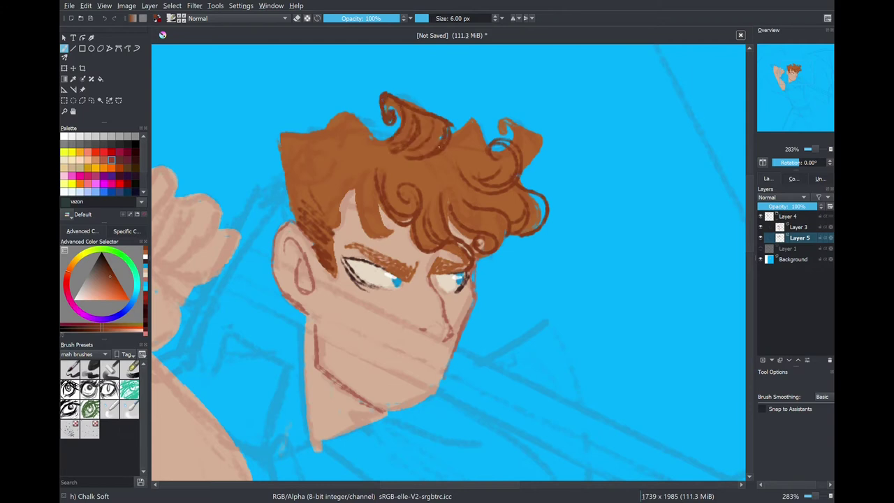
- Draw dark brown curved strands over the back and crown of the hair, redoing the first attempts
drag(328, 150, 300, 209)
mouse_move(349, 133)
mouse_down()
mouse_move(308, 175)
mouse_move(387, 138)
mouse_up()
key(ctrl+z)
key(ctrl+z)
drag(311, 136, 314, 182)
drag(328, 161, 356, 199)
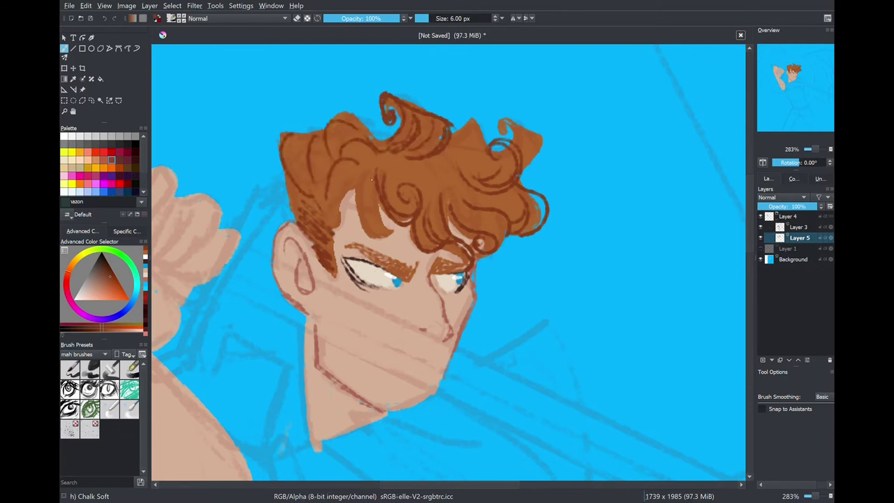
- Add more dark brown curls and stray loops across the fringe, crown and outer edges of the hair
drag(360, 168, 388, 237)
drag(429, 160, 412, 192)
drag(380, 175, 437, 164)
drag(489, 136, 531, 168)
drag(499, 120, 518, 130)
drag(512, 220, 501, 195)
mouse_move(322, 138)
mouse_down()
mouse_move(357, 124)
mouse_move(374, 138)
mouse_up()
drag(322, 125, 275, 196)
drag(353, 186, 376, 244)
drag(331, 195, 344, 230)
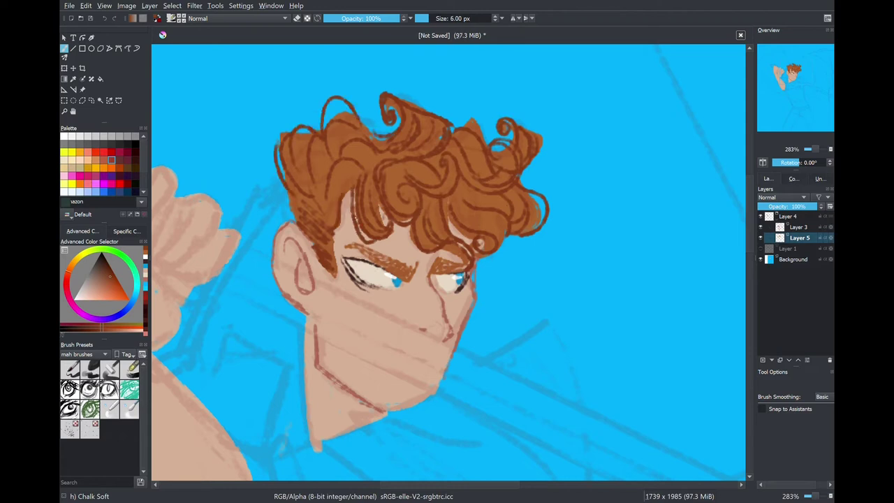
- Darken both eyebrows with dark brown strokes
scroll(440, 258, down, 2)
scroll(440, 258, up, 4)
drag(339, 261, 377, 281)
drag(429, 262, 454, 283)
- Paint light golden highlight strands along the front curls with a 6 px brush
drag(102, 267, 104, 293)
scroll(503, 209, down, 2)
mouse_move(502, 210)
mouse_down()
mouse_move(516, 234)
mouse_move(433, 247)
mouse_up()
drag(461, 181, 438, 213)
scroll(447, 230, up, 1)
drag(423, 179, 389, 182)
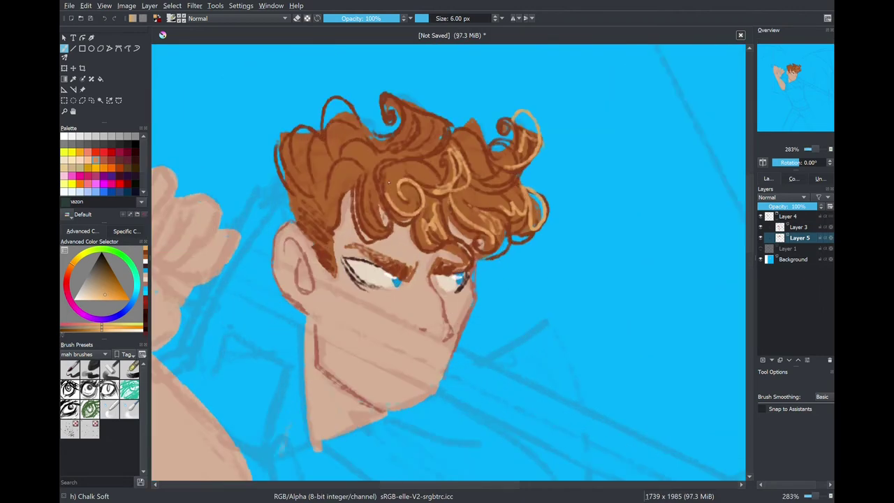
- Check the painting with the sketch on Layer 3 hidden and show that layer again
scroll(389, 182, down, 1)
scroll(389, 182, down, 1)
scroll(389, 182, up, 1)
scroll(388, 183, up, 1)
click(760, 227)
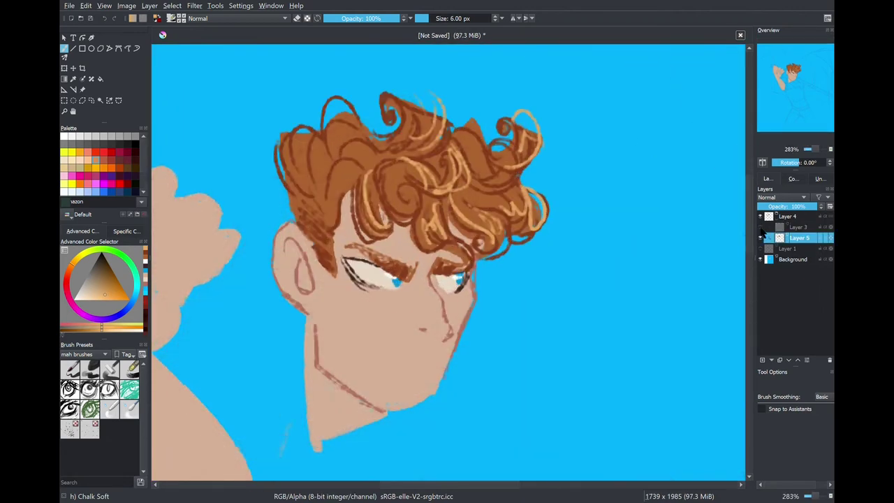
click(760, 227)
- Shade the cheeks, nose and ear in soft red with a 15 px brush at 33% opacity
scroll(294, 323, down, 2)
scroll(293, 324, up, 3)
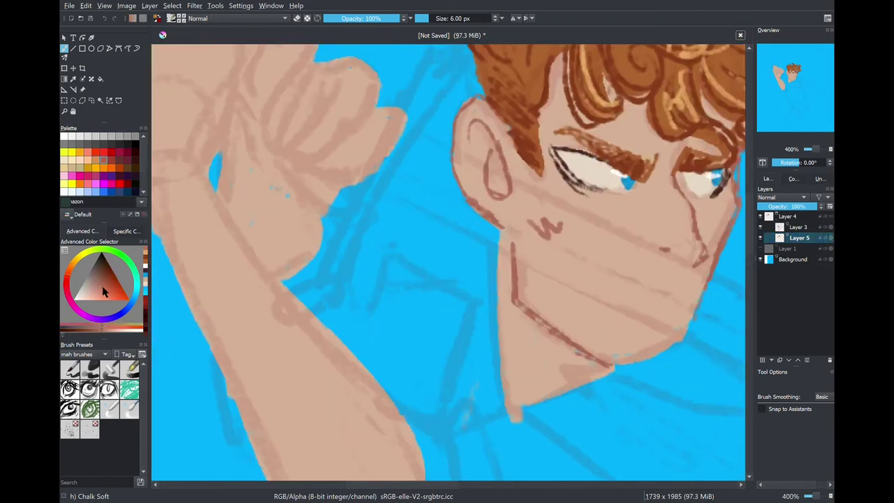
click(103, 292)
drag(538, 210, 583, 223)
scroll(558, 223, down, 1)
mouse_move(520, 224)
mouse_down()
mouse_move(579, 231)
mouse_move(621, 253)
mouse_up()
mouse_move(458, 171)
mouse_down()
mouse_move(488, 216)
mouse_move(558, 227)
mouse_move(625, 262)
mouse_up()
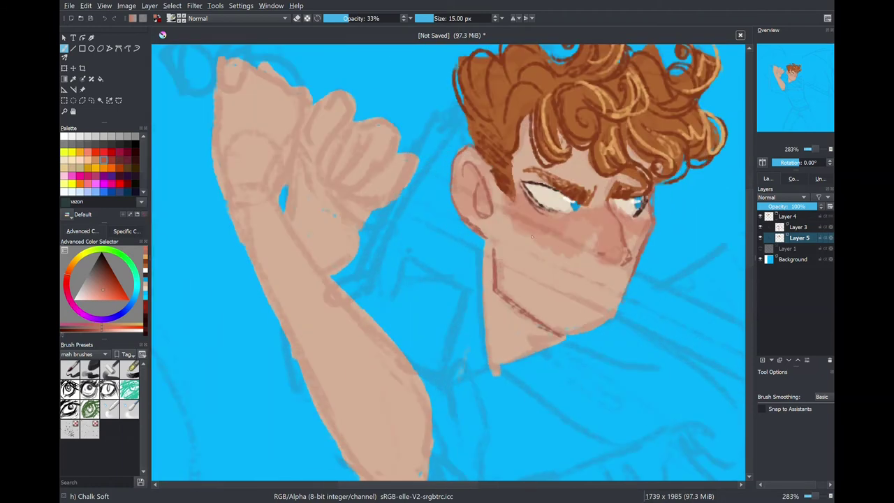
- Draw the contours of the curled fingers in reddish brown with a 5 px brush at full opacity
key(e)
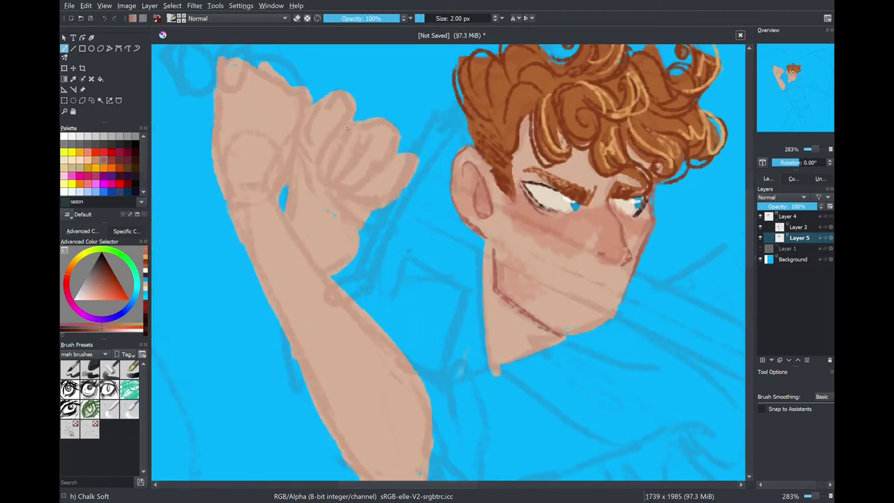
drag(328, 211, 381, 222)
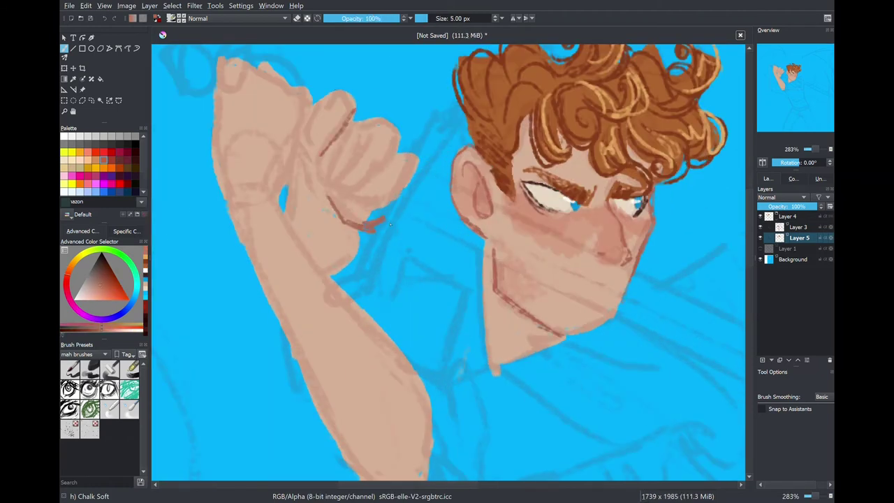
ctrl+click(380, 221)
mouse_move(330, 193)
mouse_down()
mouse_move(395, 159)
mouse_move(361, 203)
mouse_up()
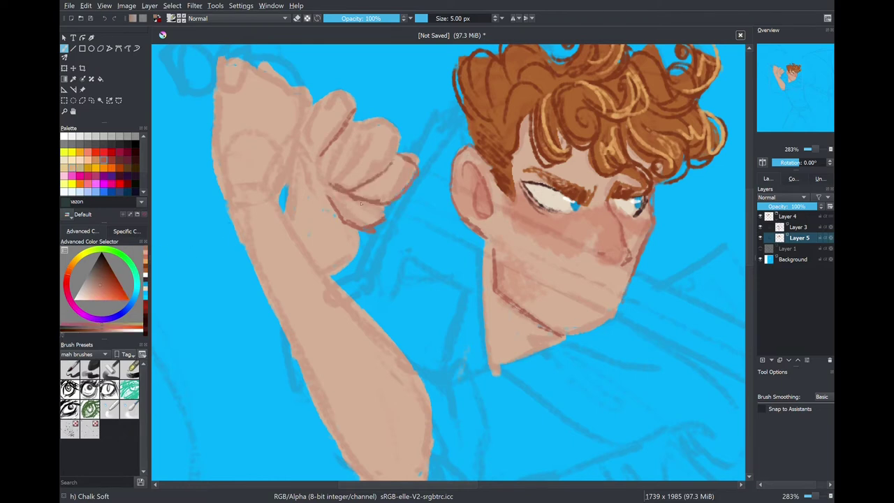
drag(354, 169, 356, 123)
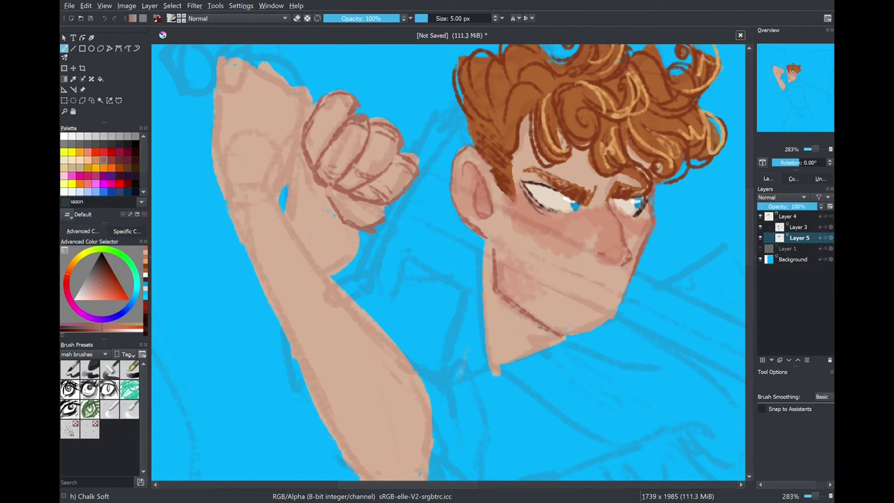
- Shade the palm below the curled fingers in reddish brown with an 18 px brush at 40% opacity
scroll(311, 181, down, 1)
scroll(307, 196, up, 1)
scroll(299, 222, down, 3)
key(plus)
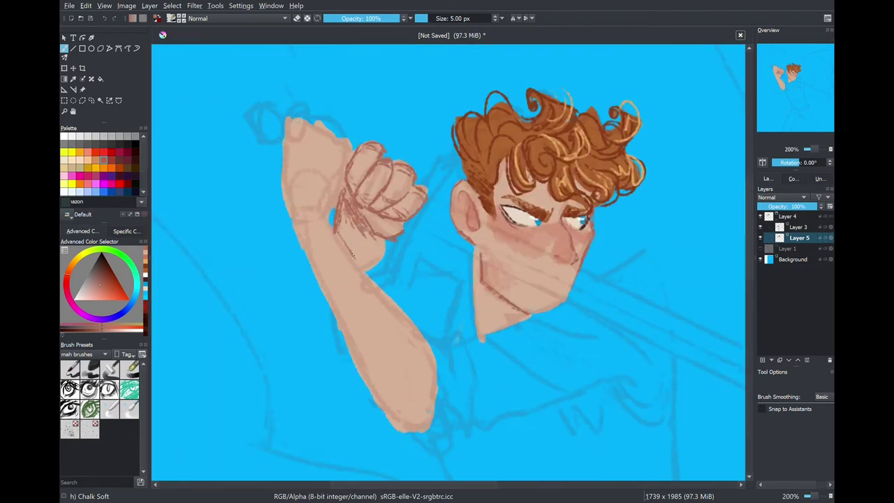
key(i)
key(i)
key(i)
key(i)
key(i)
key(i)
key(bracketright)
key(bracketright)
key(bracketright)
drag(366, 272, 334, 190)
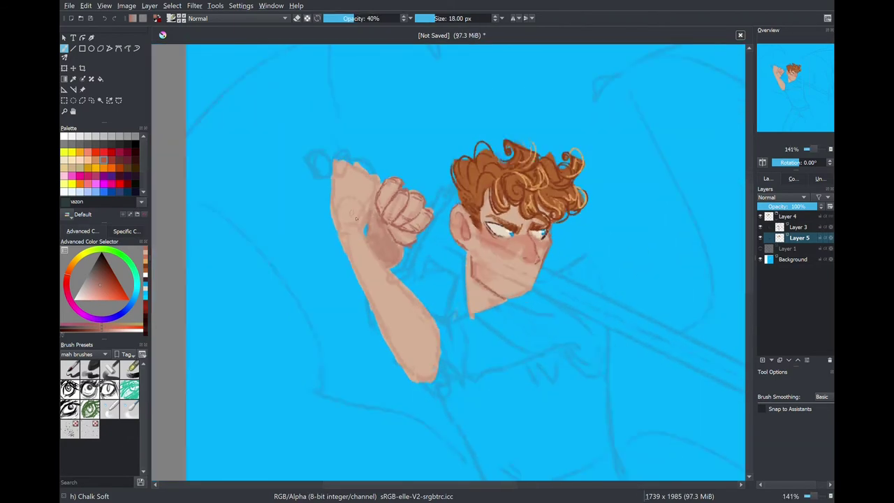
- Outline the back of the hand and the wrist above the forearm with a 7 px brush at full opacity
key(o)
key(o)
key(o)
key(o)
key(o)
key(o)
key(bracketleft)
key(bracketleft)
mouse_move(293, 117)
mouse_down()
mouse_move(335, 140)
mouse_move(283, 147)
mouse_move(285, 215)
mouse_up()
key(bracketleft)
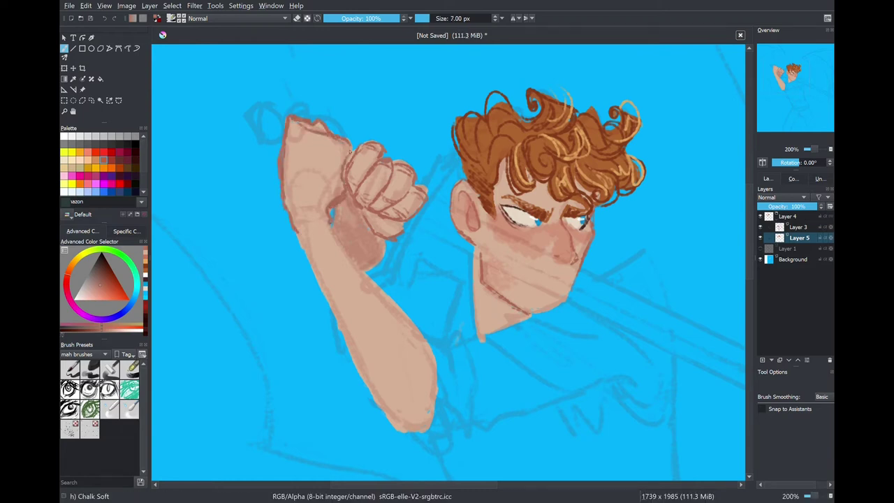
- Shade the neck, the curled fingers and the back of the hand in soft reddish brown with an 18 px brush at 25% opacity
key(plus)
key(minus)
key(minus)
key(plus)
key(plus)
key(i)
key(i)
key(i)
key(i)
key(i)
key(bracketright)
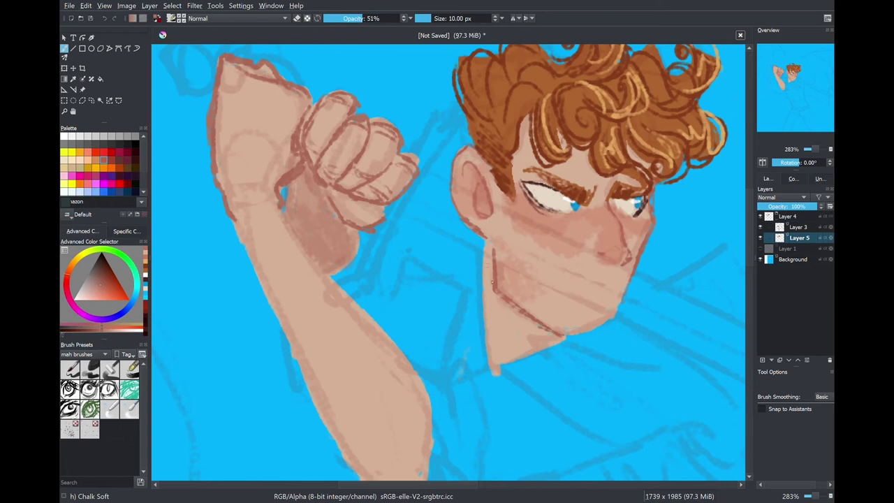
key(i)
key(i)
key(i)
key(i)
key(i)
key(bracketright)
key(bracketright)
mouse_move(491, 255)
mouse_down()
mouse_move(498, 328)
mouse_move(552, 344)
mouse_up()
drag(357, 129, 336, 171)
mouse_move(384, 138)
mouse_down()
mouse_move(363, 172)
mouse_move(326, 158)
mouse_up()
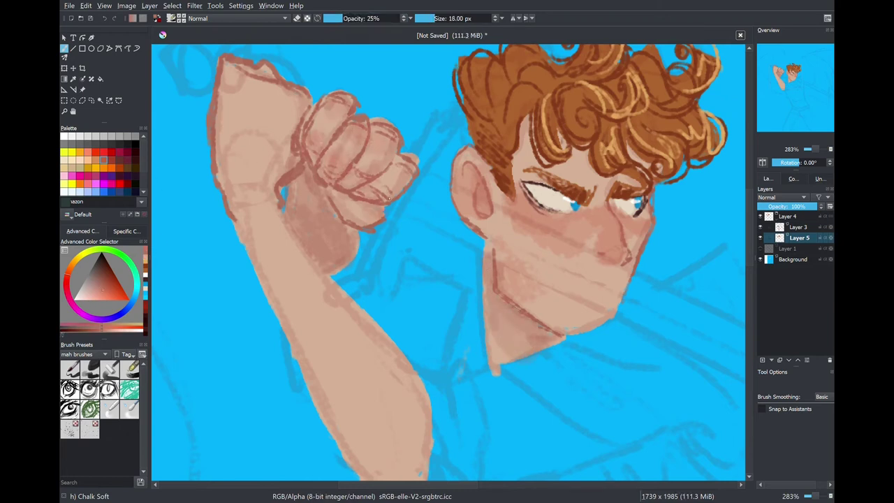
key(minus)
key(ctrl+z)
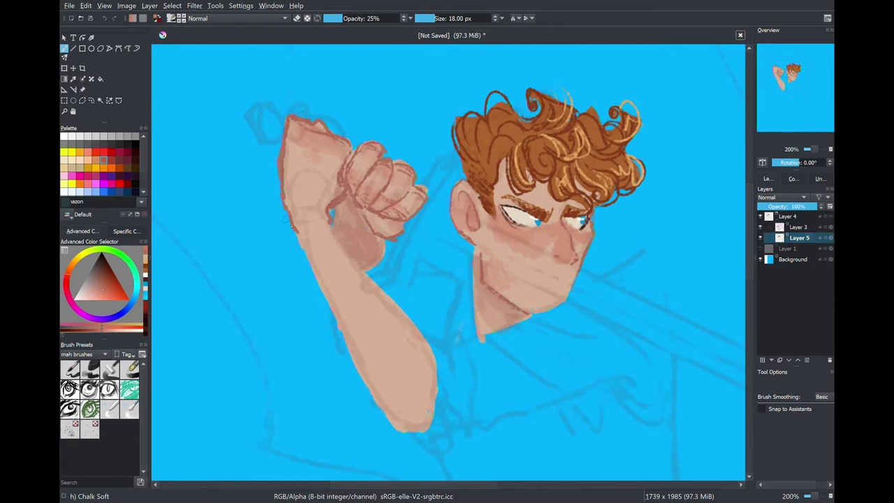
- Outline both edges of the forearm below the wrist in reddish brown with a 5 px brush at full opacity
key(plus)
key(o)
key(o)
key(o)
key(o)
key(o)
key(o)
key(o)
key(o)
key(bracketleft)
key(bracketleft)
key(bracketleft)
drag(236, 222, 266, 301)
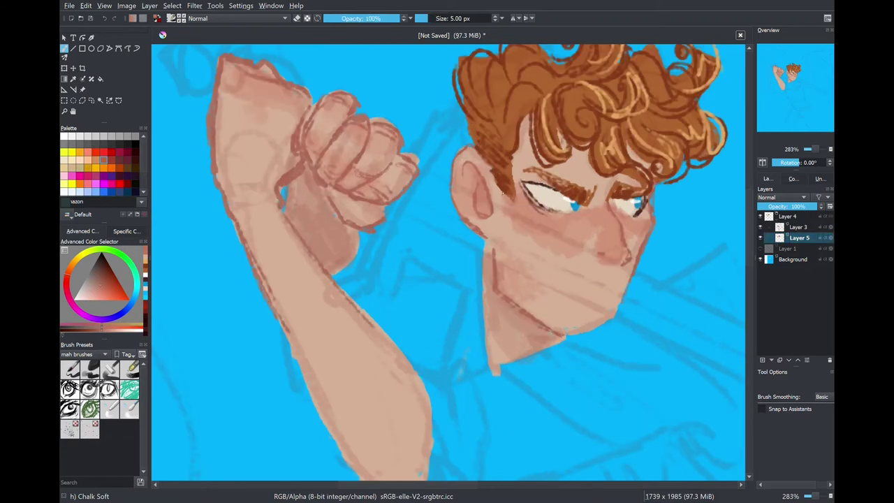
- Dot dark brown freckles over the hand, forearm and face with the 5 px brush
click(102, 273)
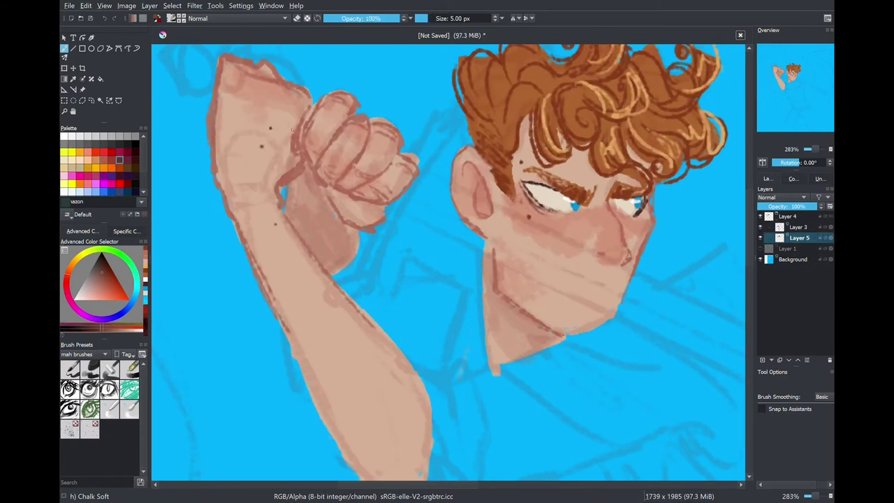
click(297, 306)
click(290, 333)
scroll(651, 143, down, 3)
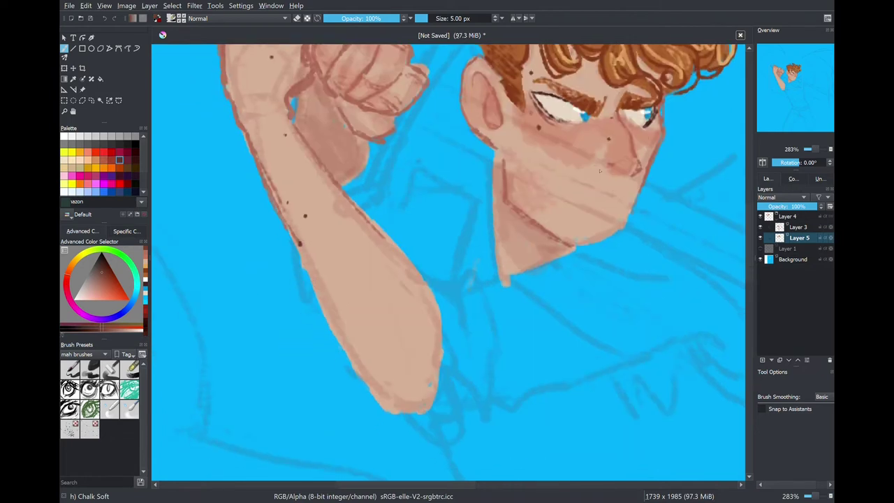
scroll(599, 170, down, 4)
scroll(397, 257, up, 3)
click(390, 166)
drag(325, 124, 200, 83)
- Outline the near sleeve and shoulder of the shirt in light grey with a 12 px brush and fill the shape
ctrl+click(313, 238)
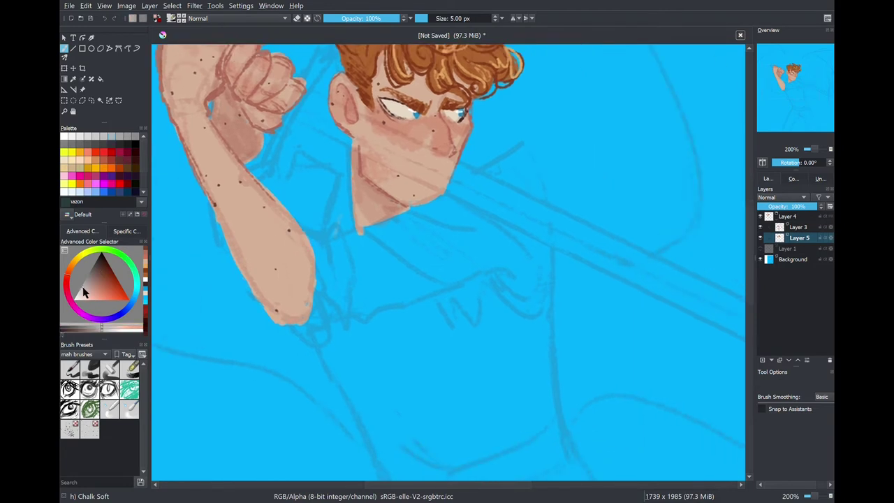
key(bracketright)
mouse_move(318, 264)
mouse_down()
mouse_move(313, 233)
mouse_move(344, 253)
mouse_move(320, 277)
mouse_up()
mouse_move(289, 325)
mouse_down()
mouse_move(364, 323)
mouse_move(426, 299)
mouse_move(511, 291)
mouse_move(537, 301)
mouse_up()
mouse_move(340, 233)
mouse_down()
mouse_move(400, 216)
mouse_move(521, 148)
mouse_move(540, 303)
mouse_up()
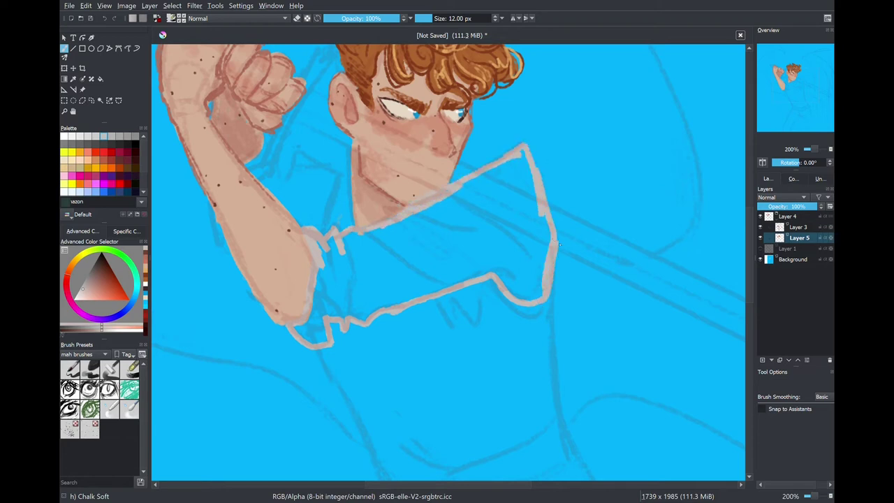
key(f)
click(405, 281)
- Outline the shirt's far sleeve between the raised hand and the neck in light grey and fill it
key(b)
mouse_move(268, 135)
mouse_down()
mouse_move(335, 183)
mouse_move(251, 172)
mouse_up()
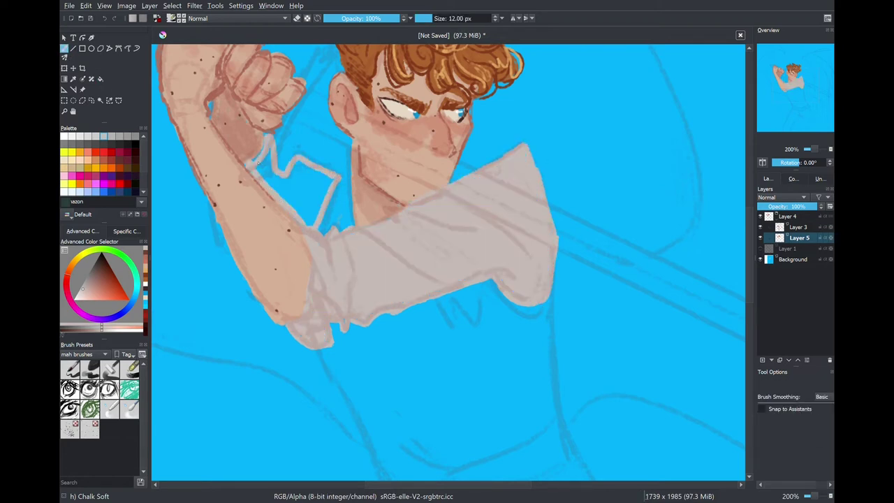
key(f)
click(267, 199)
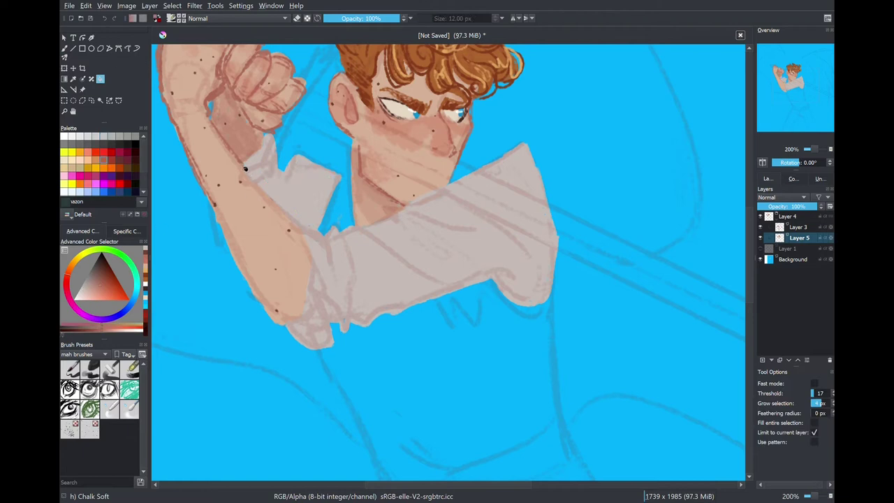
- Draw darker grey fold lines across the shirt's shoulder and near sleeve with a 6 px brush
key(b)
ctrl+click(297, 229)
key(bracketright)
mouse_move(405, 207)
mouse_down()
mouse_move(494, 246)
mouse_move(446, 188)
mouse_up()
drag(496, 227, 535, 294)
mouse_move(351, 225)
mouse_down()
mouse_move(456, 290)
mouse_move(395, 313)
mouse_move(439, 302)
mouse_up()
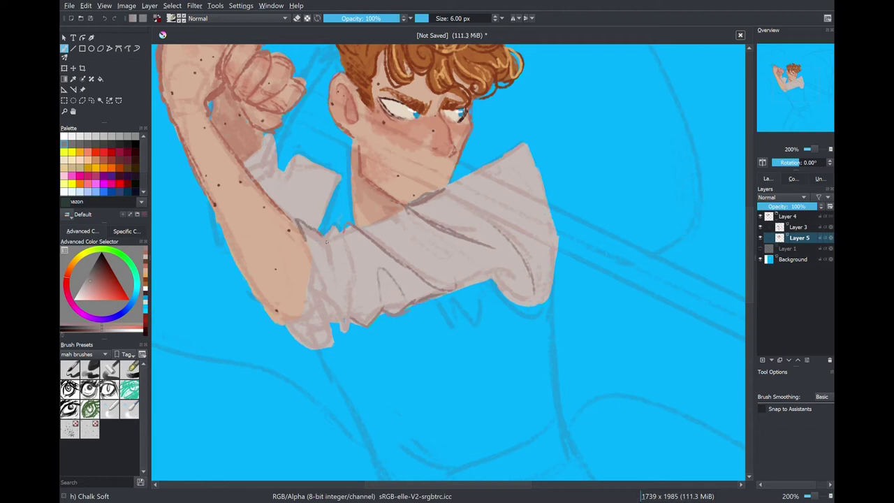
- Add grey fold lines to the rolled cuff at the elbow and to the far sleeve with the 6 px brush
drag(355, 256, 342, 332)
drag(351, 237, 355, 273)
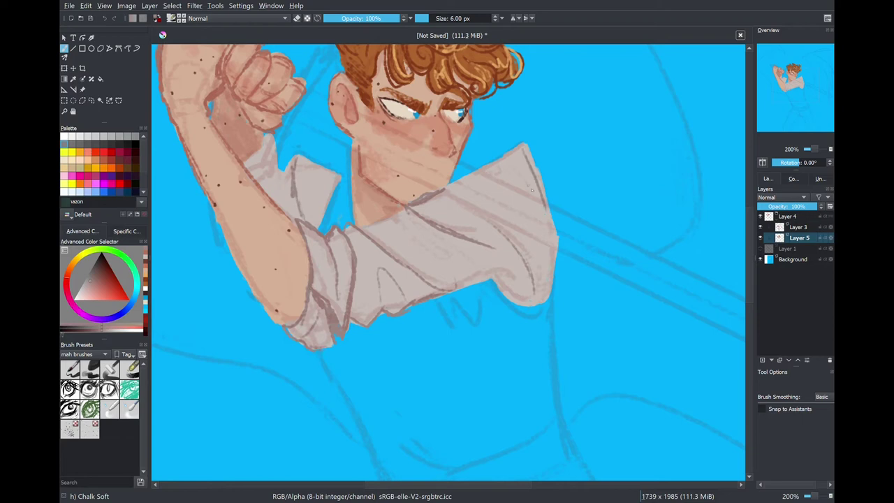
drag(268, 170, 246, 142)
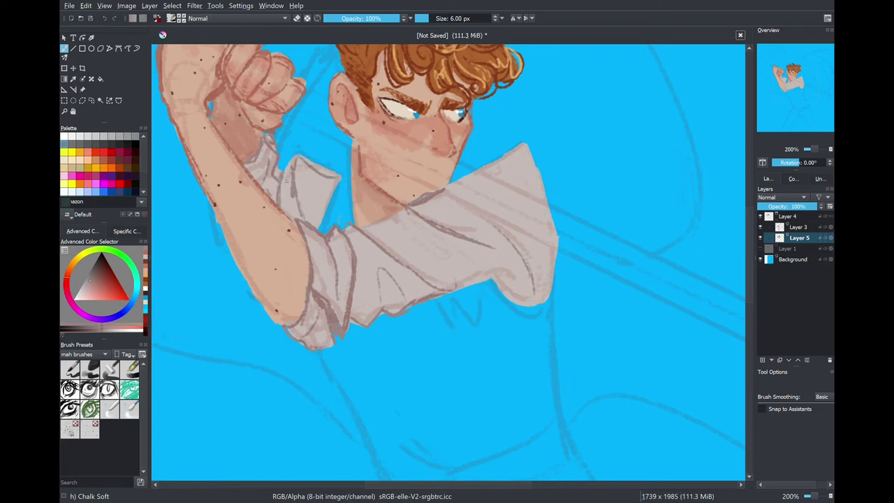
- Shade the shirt softly in grey with a 20 px brush at 32% opacity
key(1)
key(/)
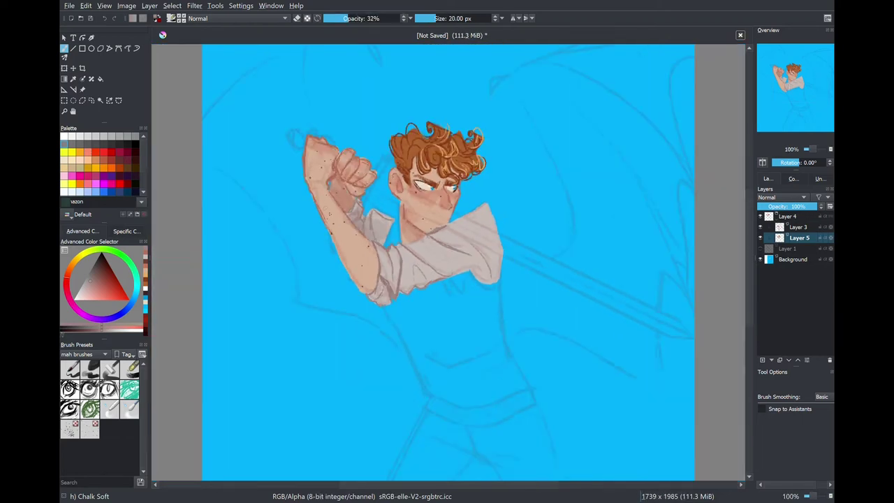
key(/)
- Outline the small part of the vest beside the neck in dark red with a 7 px brush and fill it
key(plus)
key(plus)
ctrl+click(362, 204)
key(bracketleft)
key(bracketleft)
key(bracketleft)
drag(340, 175, 349, 179)
drag(352, 225, 336, 229)
key(f)
click(336, 209)
- Outline the vest from below the sleeve down to the hem in dark red with the 7 px brush and fill the torso
key(b)
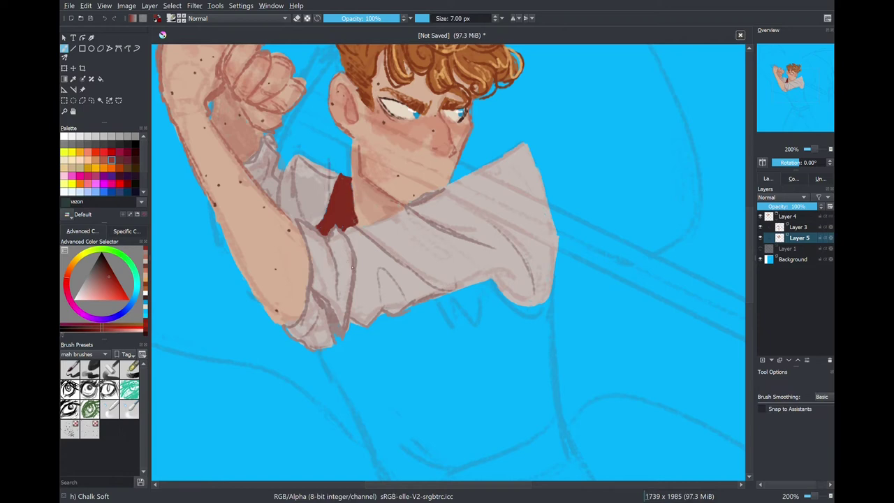
scroll(353, 131, down, 3)
mouse_move(313, 203)
mouse_down()
mouse_move(395, 314)
mouse_move(443, 424)
mouse_up()
scroll(443, 425, down, 2)
mouse_move(328, 323)
mouse_down()
mouse_move(422, 354)
mouse_move(542, 300)
mouse_up()
drag(239, 108, 264, 101)
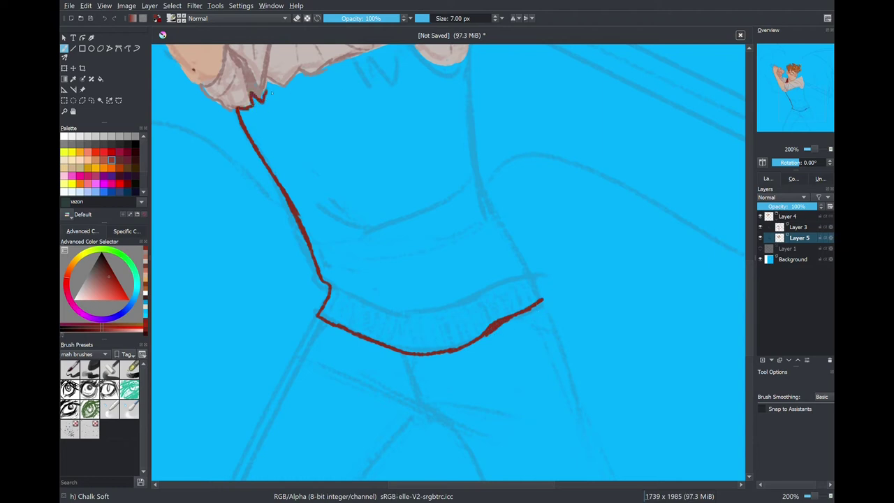
drag(304, 77, 326, 68)
scroll(339, 104, up, 2)
mouse_move(316, 123)
mouse_down()
mouse_move(390, 94)
mouse_move(453, 99)
mouse_move(472, 220)
mouse_move(530, 356)
mouse_up()
key(f)
click(364, 265)
- Draw the trousers' outer leg edge and the waistline along the vest hem in brownish grey with the 7 px brush
scroll(363, 266, down, 6)
scroll(194, 74, up, 5)
key(b)
scroll(321, 251, up, 1)
drag(322, 251, 322, 77)
drag(314, 171, 280, 314)
key(ctrl+z)
drag(322, 210, 321, 182)
drag(311, 130, 180, 422)
mouse_move(313, 129)
mouse_down()
mouse_move(428, 165)
mouse_move(535, 110)
mouse_up()
- Draw the inner edges of both trouser legs and fill the trousers with brownish grey
mouse_move(286, 422)
mouse_down()
mouse_move(369, 280)
mouse_move(422, 226)
mouse_up()
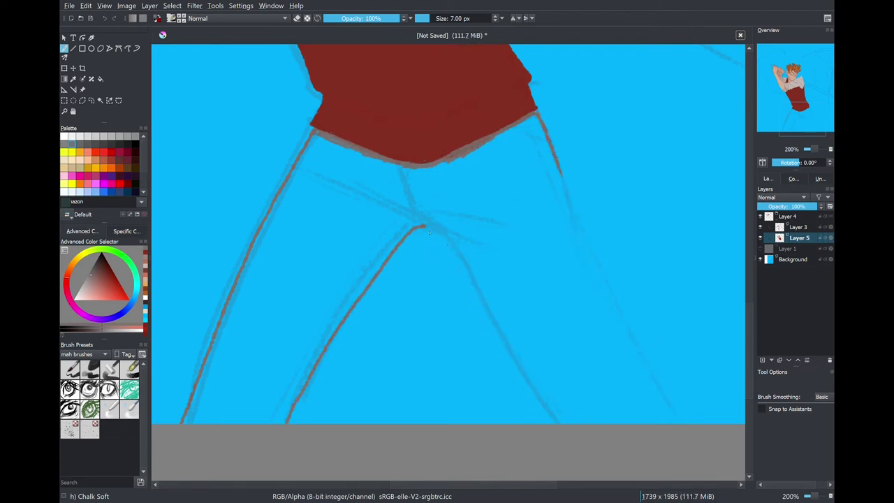
drag(466, 273, 558, 422)
drag(419, 279, 293, 189)
key(1)
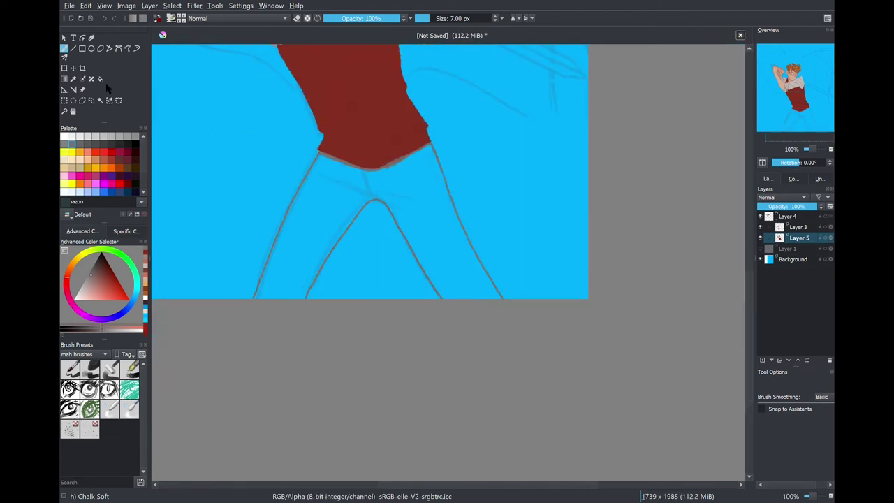
key(f)
click(418, 244)
- Draw the vest's side edge, ribbed armhole, waist folds and upper hem line in dark maroon with the 7 px brush
key(b)
scroll(247, 249, up, 2)
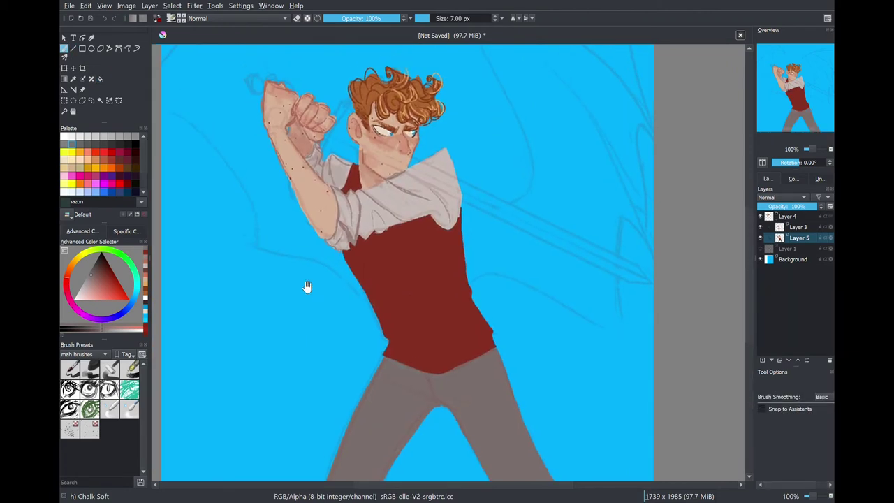
ctrl+click(248, 250)
drag(248, 249, 258, 234)
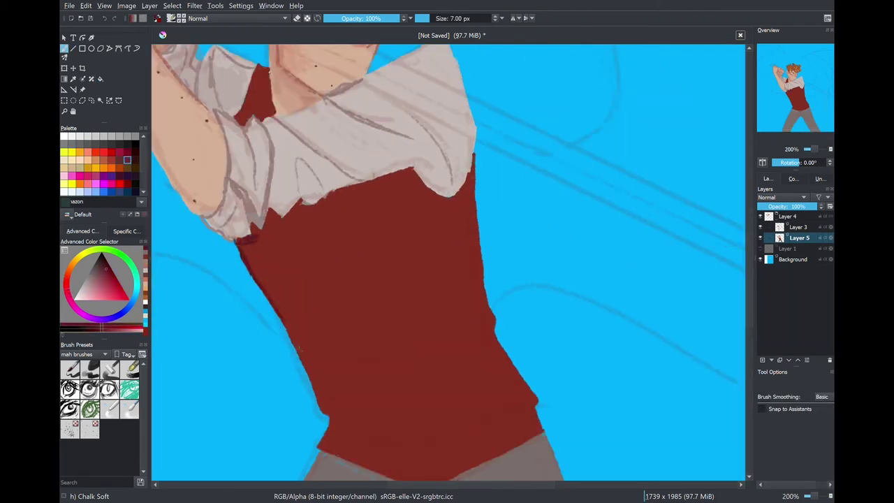
drag(469, 191, 419, 183)
drag(368, 393, 466, 336)
drag(532, 412, 464, 432)
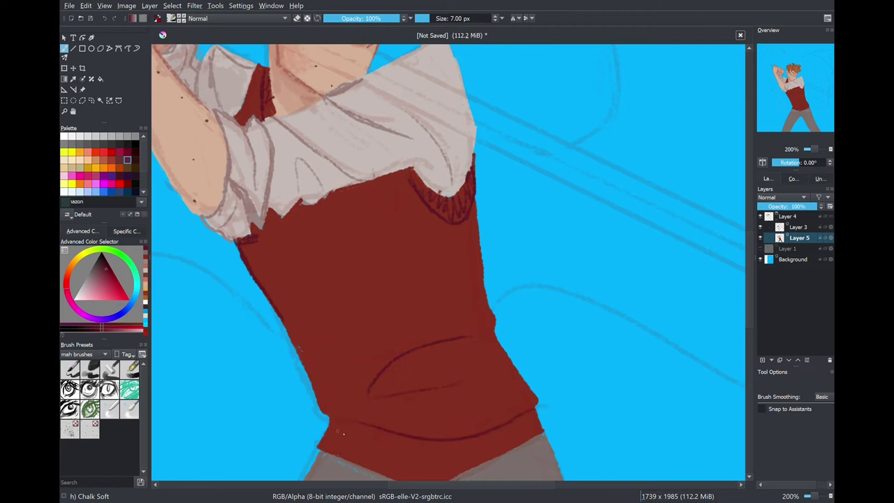
- Hatch ribbing into the vest's hem band and outline both sides of the waist in dark maroon
drag(347, 423, 355, 465)
drag(348, 412, 349, 321)
drag(343, 367, 423, 396)
mouse_move(387, 345)
mouse_down()
mouse_move(430, 391)
mouse_move(542, 330)
mouse_up()
mouse_move(434, 349)
mouse_down()
mouse_move(459, 363)
mouse_move(517, 335)
mouse_up()
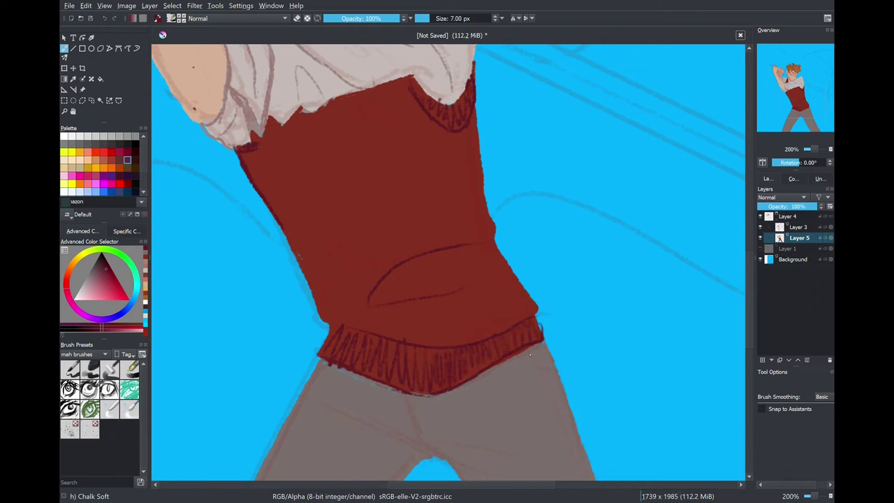
drag(294, 249, 324, 323)
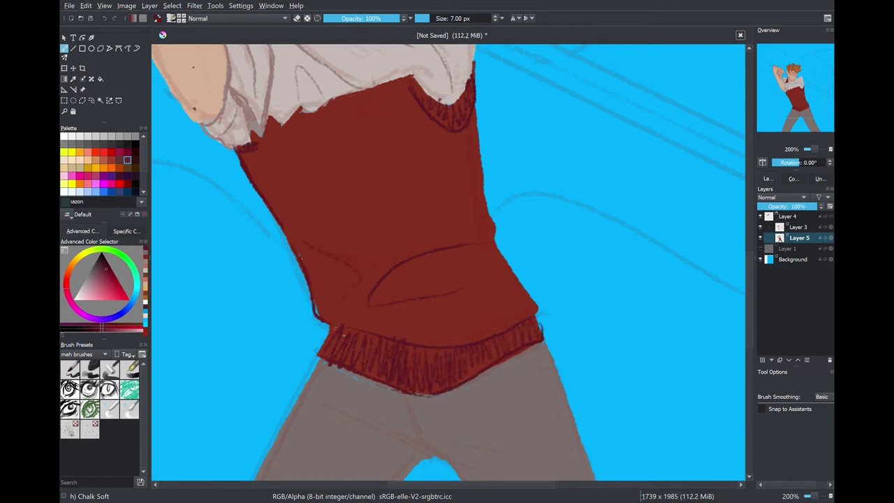
drag(496, 243, 528, 292)
- Shade the vest beneath the sleeve and around the waist folds in dark maroon with a 38 px brush
scroll(470, 305, down, 1)
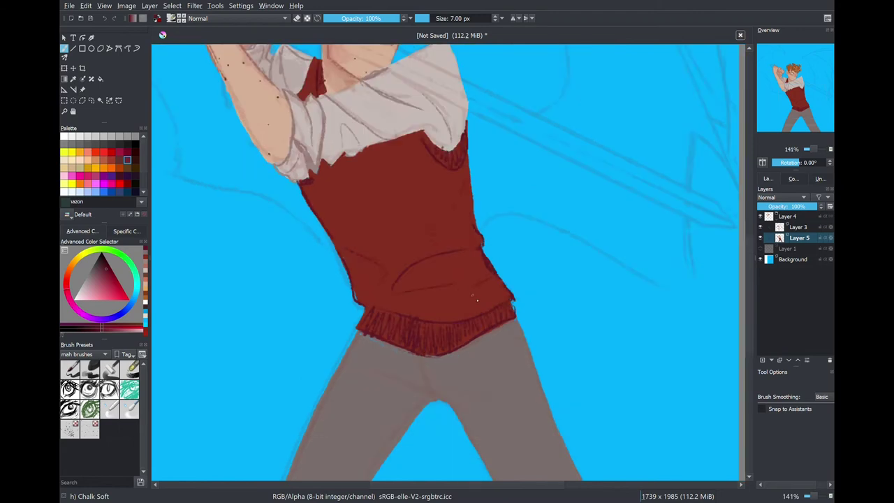
drag(319, 183, 348, 175)
key(minus)
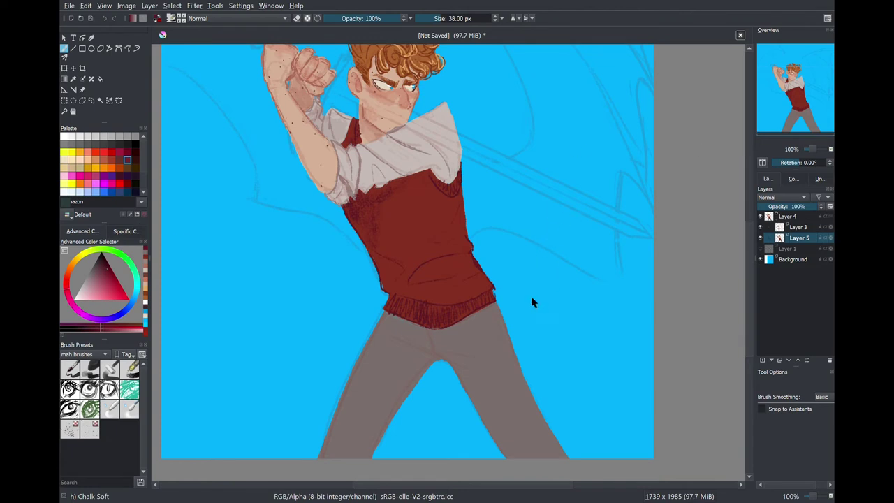
key(plus)
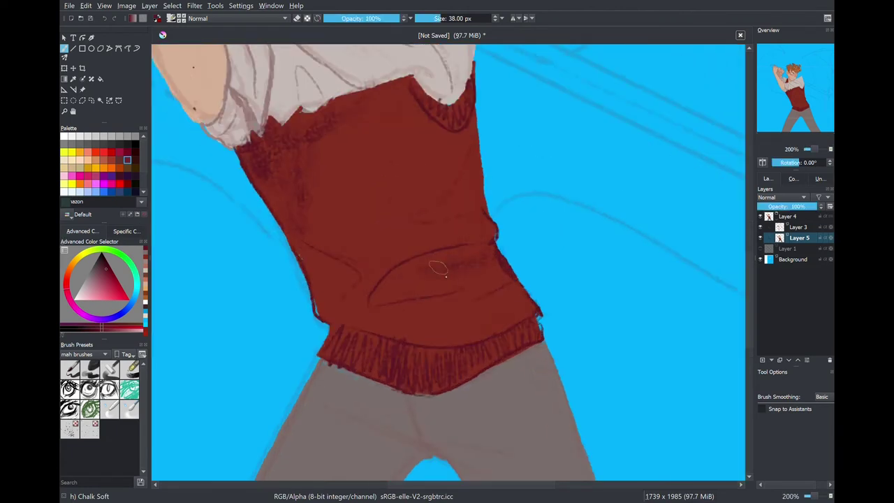
- Deepen the maroon texture on the vest's chest, sides and waist folds with 9 px and 12 px brushes
key(minus)
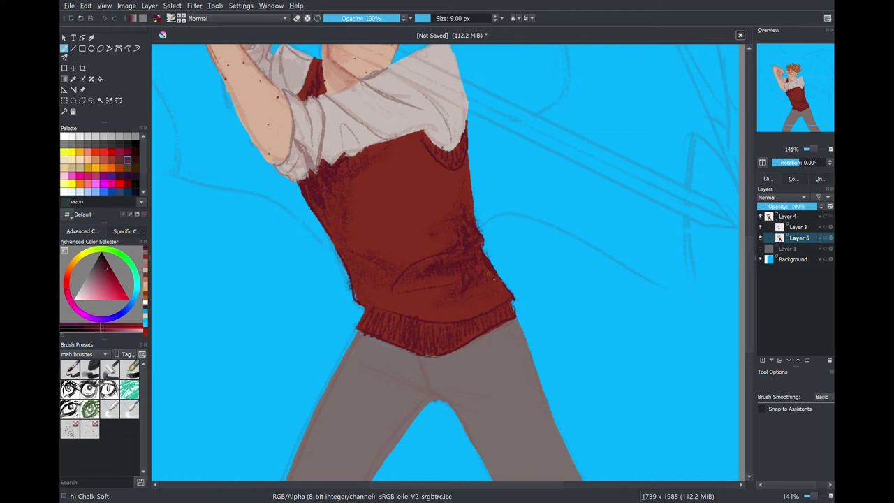
scroll(499, 294, down, 5)
scroll(356, 286, up, 5)
scroll(346, 236, down, 5)
scroll(372, 257, up, 5)
key(bracketright)
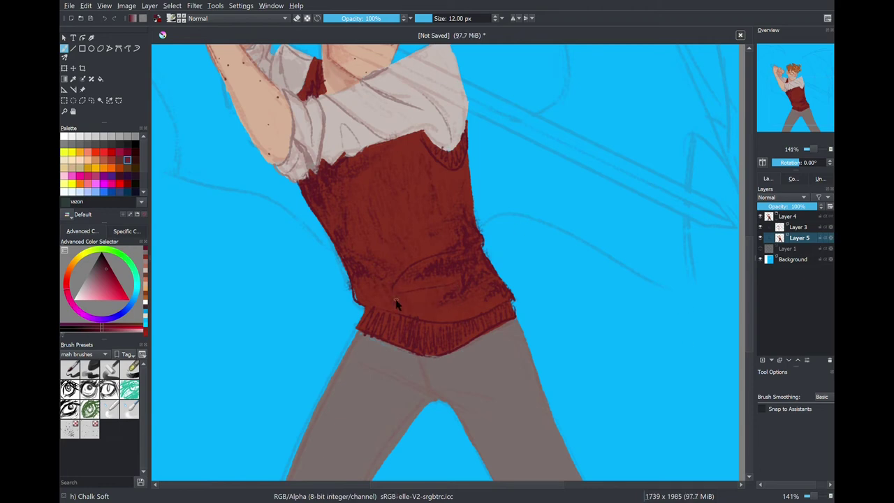
- Draw crease lines at the crotch of the trousers in dark brownish grey with an 8 px brush
mouse_move(391, 360)
mouse_down()
mouse_move(408, 252)
mouse_move(393, 207)
mouse_move(384, 228)
mouse_move(426, 254)
mouse_move(398, 231)
mouse_up()
key(bracketleft)
key(bracketleft)
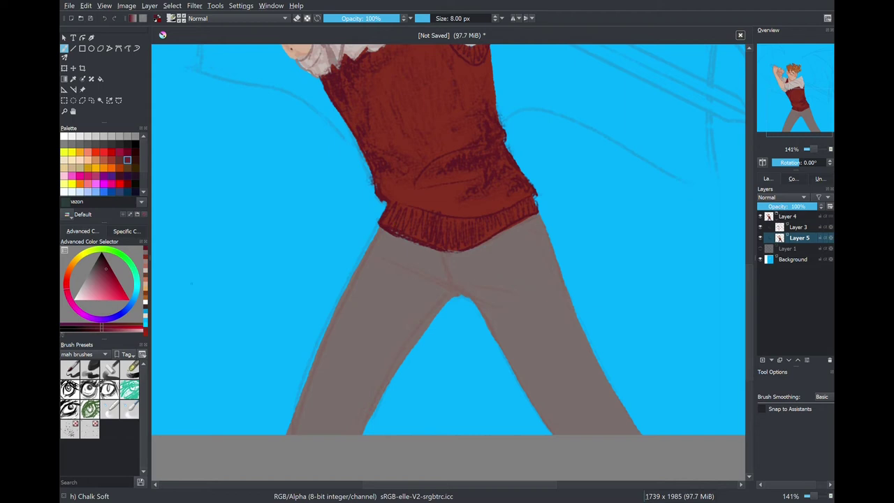
ctrl+click(366, 350)
mouse_move(383, 258)
mouse_down()
mouse_move(457, 295)
mouse_move(552, 433)
mouse_up()
key(ctrl+z)
drag(398, 282, 472, 302)
- Outline the inner leg edge and the far outer leg edge of the trousers with the 8 px brush
drag(390, 388, 365, 432)
key(ctrl+z)
drag(452, 297, 393, 382)
drag(536, 232, 618, 426)
key(2)
key(1)
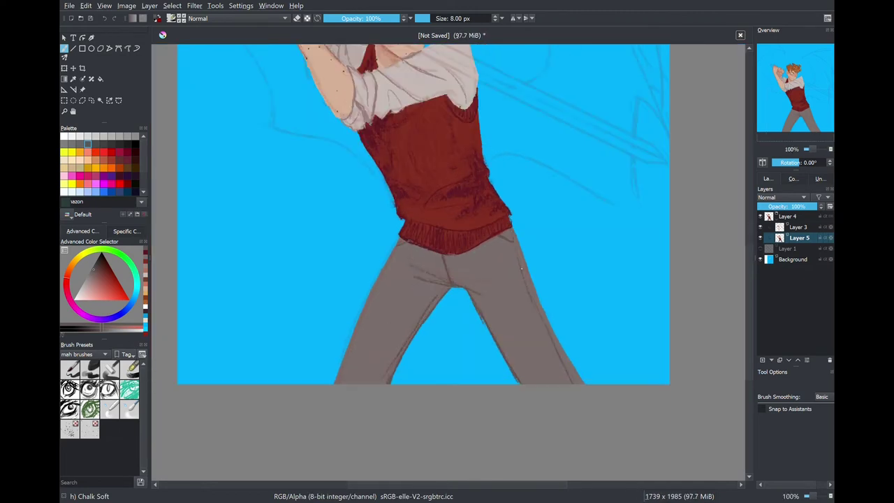
- Shade the trousers along the inner legs in dark brownish grey with a 26 px brush at 48% opacity
key(])
scroll(583, 373, up, 5)
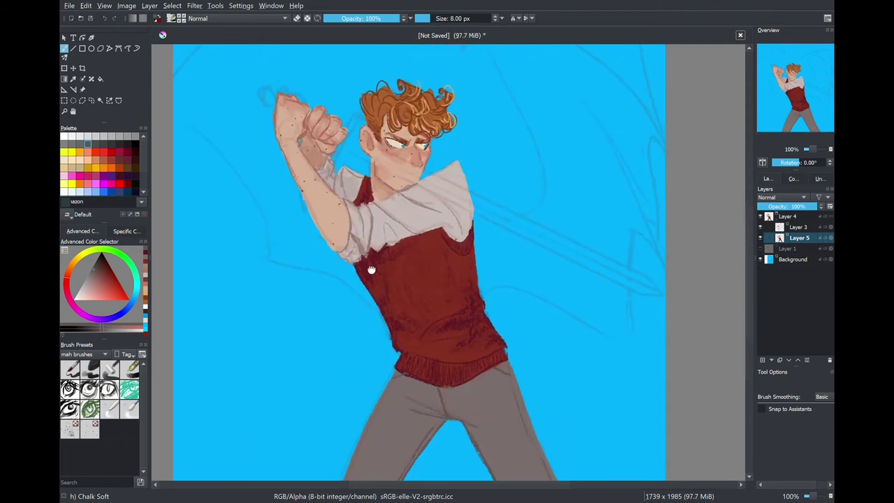
key(])
key(])
key(])
key(i)
key(i)
key(i)
key(i)
key(i)
key([)
key([)
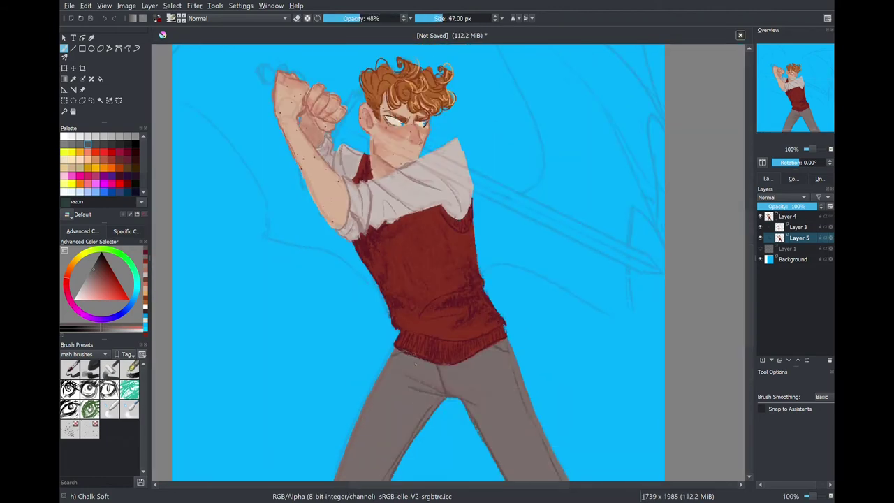
scroll(419, 377, down, 4)
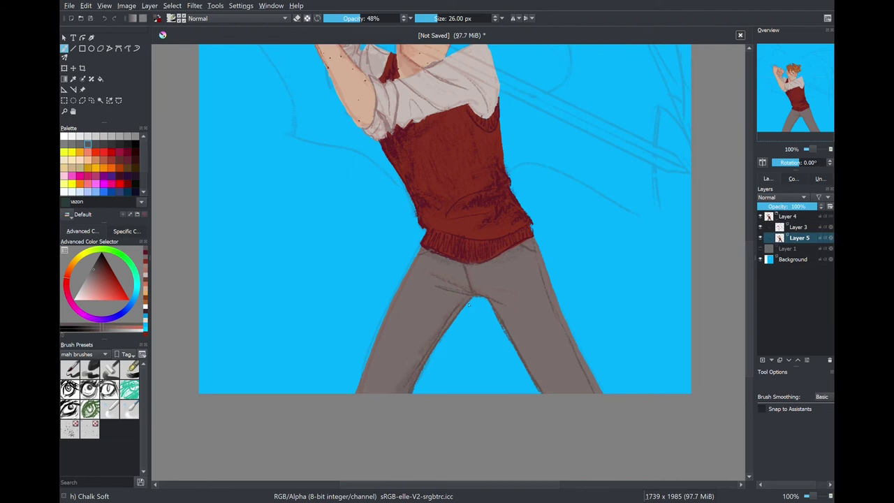
- Hide and show Layer 3 to compare the whole figure with and without it
key(minus)
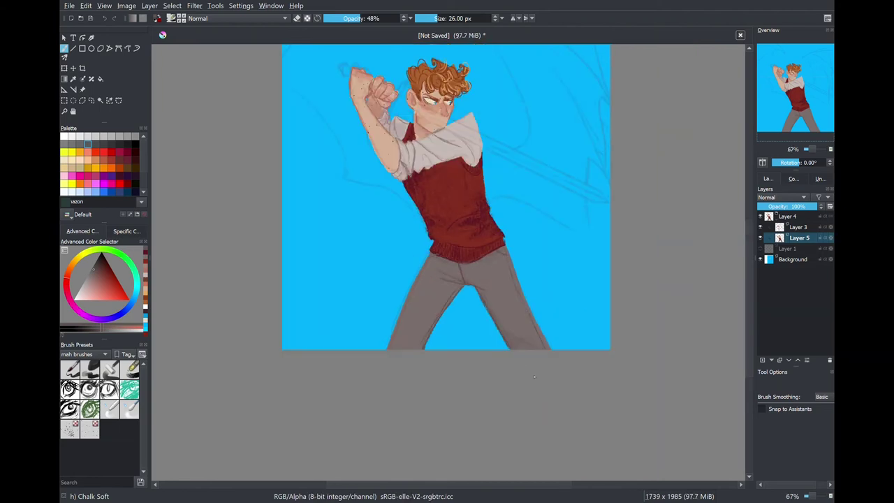
click(761, 227)
click(760, 227)
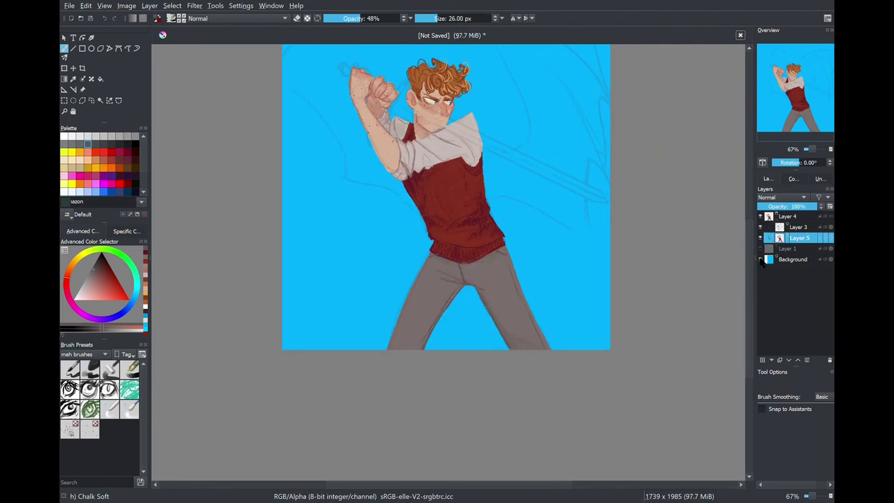
- Add a new layer below Layer 5 inside the figure's group and choose a brownish orange for the wings
key(Insert)
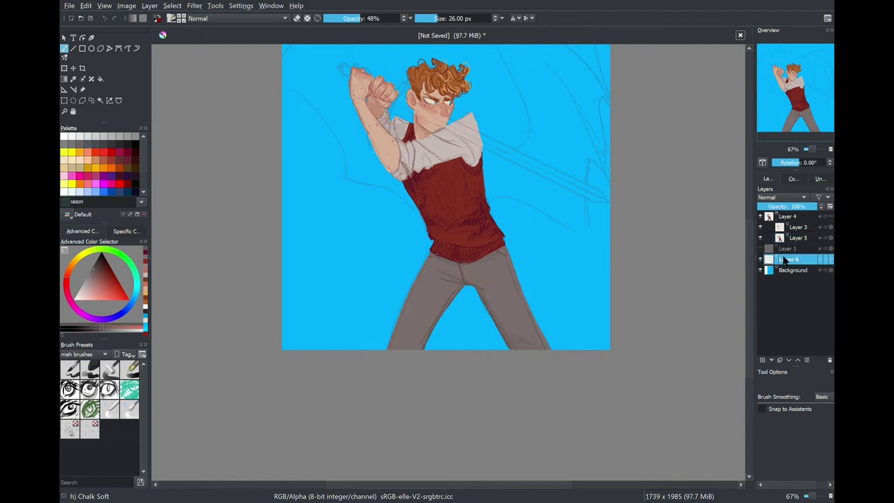
key(plus)
drag(419, 175, 356, 314)
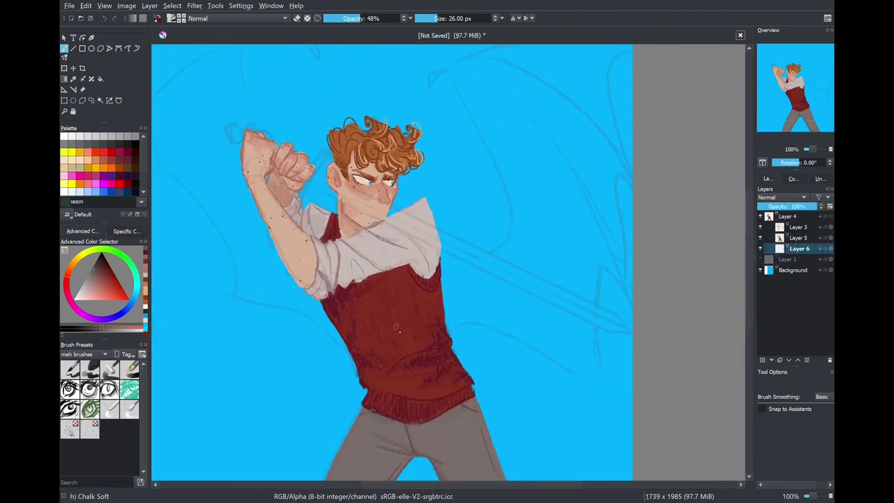
click(114, 288)
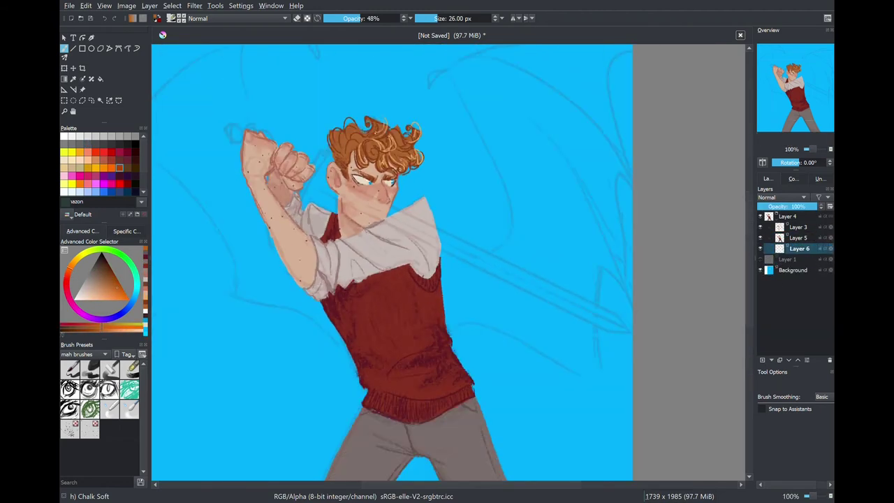
drag(454, 328, 586, 380)
key(ctrl+z)
key(bracketleft)
drag(455, 327, 576, 377)
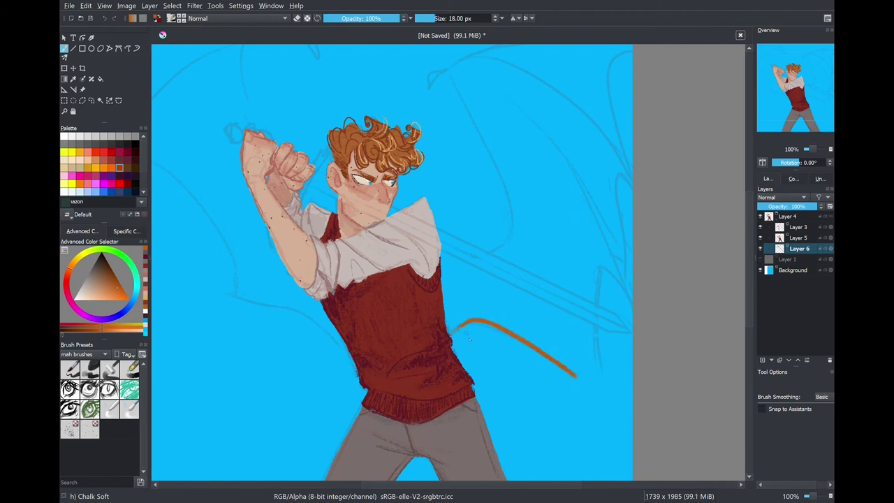
key(ctrl+z)
- Outline the bat-like wing on the picture's right side in brownish orange with a 16 px brush and fill it
mouse_move(447, 325)
mouse_down()
mouse_move(605, 383)
mouse_move(595, 342)
mouse_up()
mouse_move(597, 309)
mouse_down()
mouse_move(637, 311)
mouse_move(628, 257)
mouse_up()
key(bracketleft)
mouse_move(440, 258)
mouse_down()
mouse_move(506, 190)
mouse_move(434, 73)
mouse_up()
drag(466, 146, 432, 268)
drag(401, 203, 598, 157)
mouse_move(597, 237)
mouse_down()
mouse_move(585, 398)
mouse_move(612, 337)
mouse_up()
key(ctrl+z)
key(minus)
drag(555, 293, 547, 344)
key(f)
click(475, 355)
- Outline the wing behind the raised arm in brownish orange with a 16 px brush and fill it
key(b)
mouse_move(299, 249)
mouse_down()
mouse_move(342, 203)
mouse_move(331, 204)
mouse_up()
key(ctrl+z)
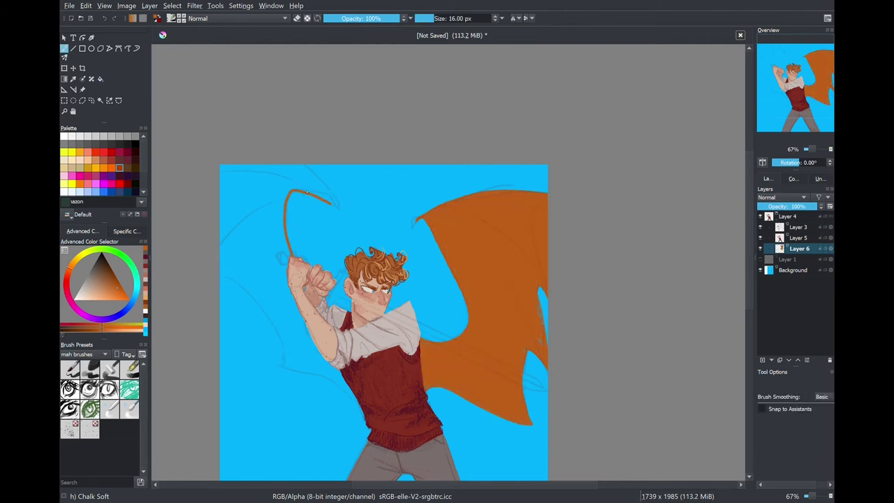
drag(281, 364, 210, 265)
key(f)
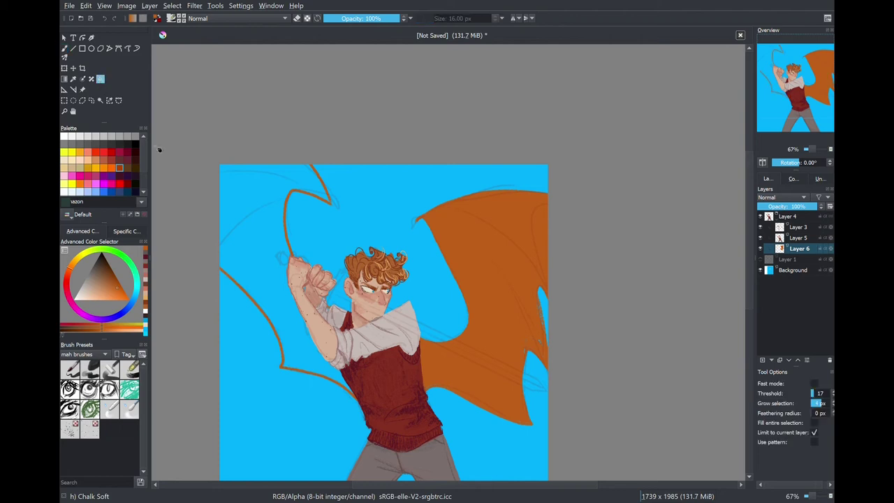
click(244, 210)
- Paint the claw and the inner arm bone of the picture's right wing in dark reddish brown with a 16 px brush
key(b)
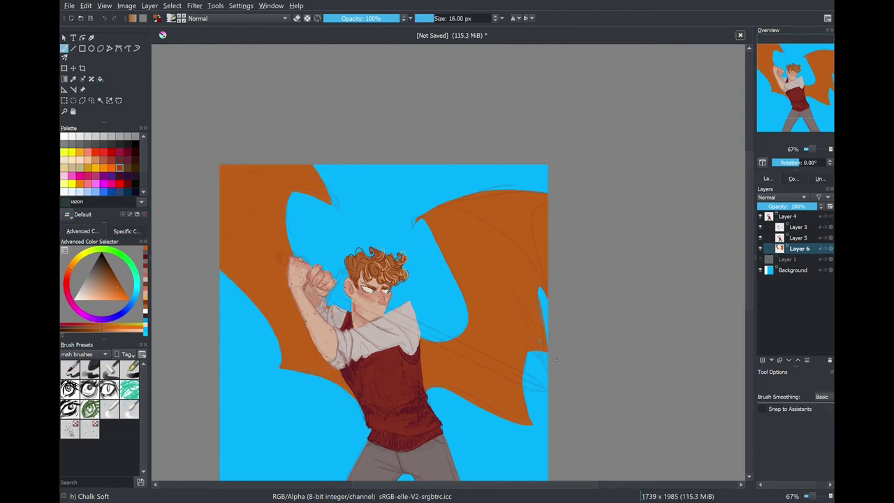
click(117, 282)
key(1)
drag(405, 384, 475, 364)
drag(390, 209, 414, 194)
drag(467, 379, 440, 389)
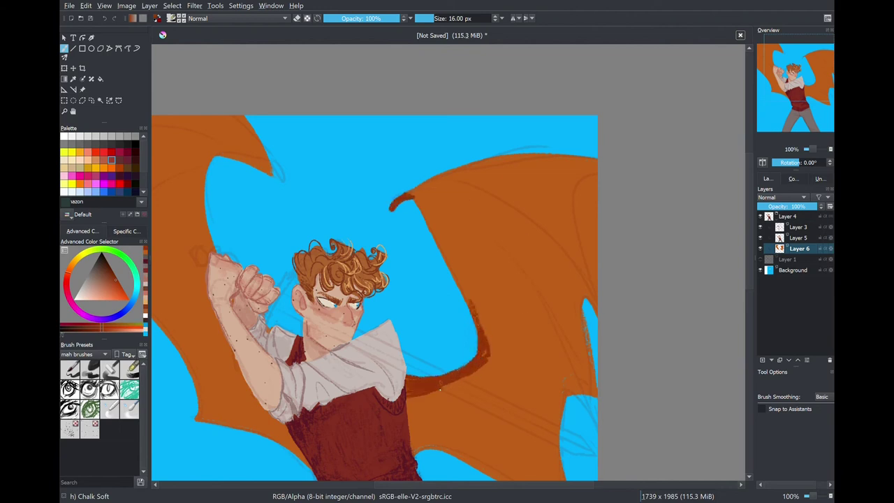
mouse_move(424, 213)
mouse_down()
mouse_move(473, 323)
mouse_move(452, 272)
mouse_move(487, 335)
mouse_up()
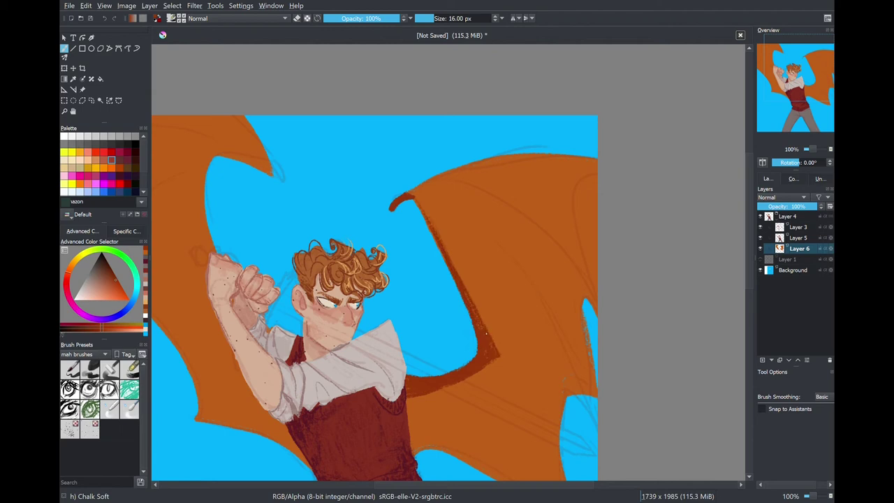
- Paint the claw, inner edge and upper band of the left wing in dark reddish brown with the 16 px brush
mouse_move(282, 196)
mouse_down()
mouse_move(207, 189)
mouse_move(215, 253)
mouse_up()
mouse_move(278, 173)
mouse_down()
mouse_move(229, 118)
mouse_move(271, 159)
mouse_up()
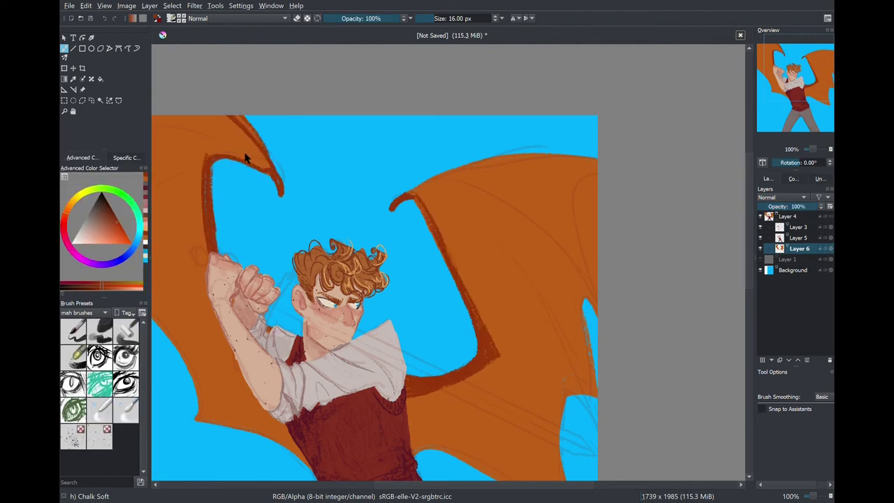
drag(243, 200, 360, 208)
mouse_move(381, 177)
mouse_down()
mouse_move(279, 126)
mouse_move(225, 124)
mouse_up()
drag(377, 165, 340, 148)
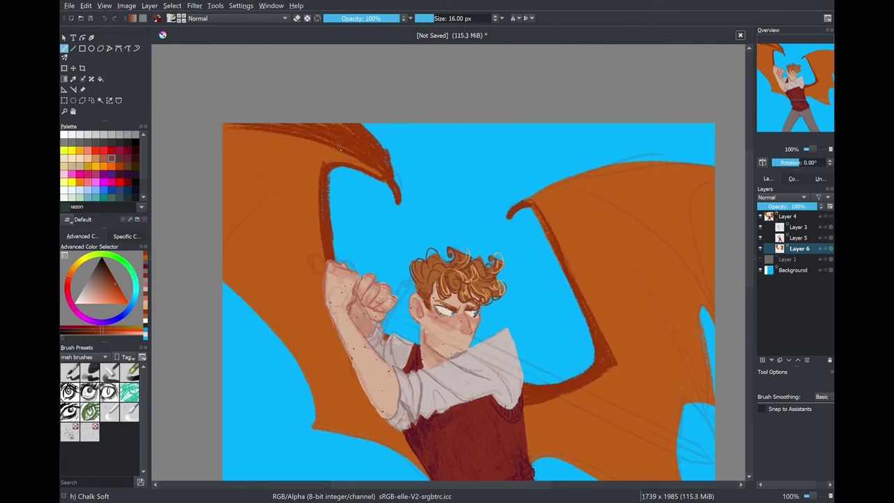
key(ctrl+z)
- Draw the right wing's top edge and first curved finger bone in dark reddish brown with the 16 px brush
mouse_move(528, 201)
mouse_down()
mouse_move(691, 318)
mouse_move(712, 311)
mouse_up()
drag(615, 203, 686, 255)
drag(712, 163, 528, 200)
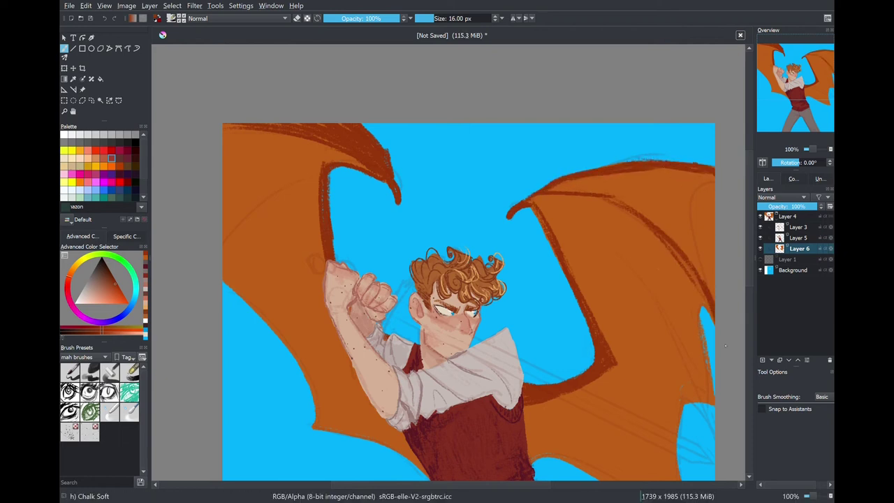
- Fill the area between the right wing's top edge and first finger bone with dark reddish brown
key(bracketright)
key(bracketright)
key(bracketright)
drag(544, 181, 685, 255)
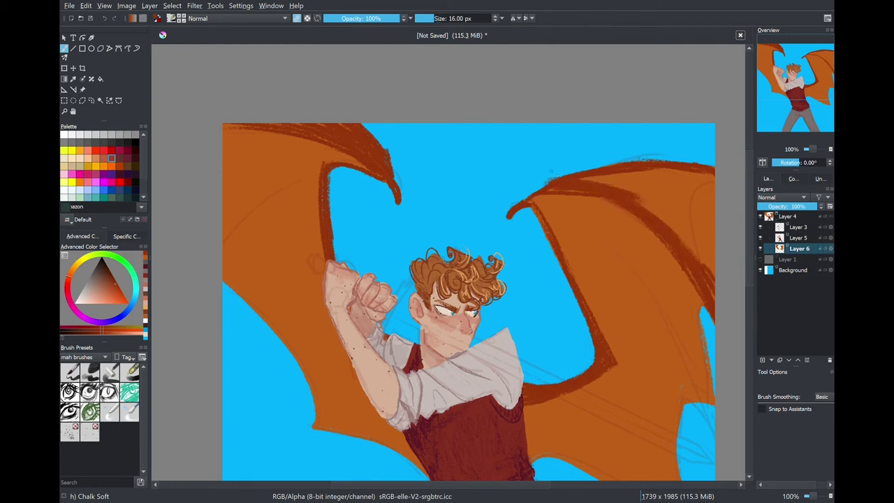
drag(578, 182, 694, 175)
drag(615, 188, 713, 287)
- Draw a finger bone across the membrane of each wing in dark reddish brown with a 28 px brush
key(bracketleft)
key(bracketleft)
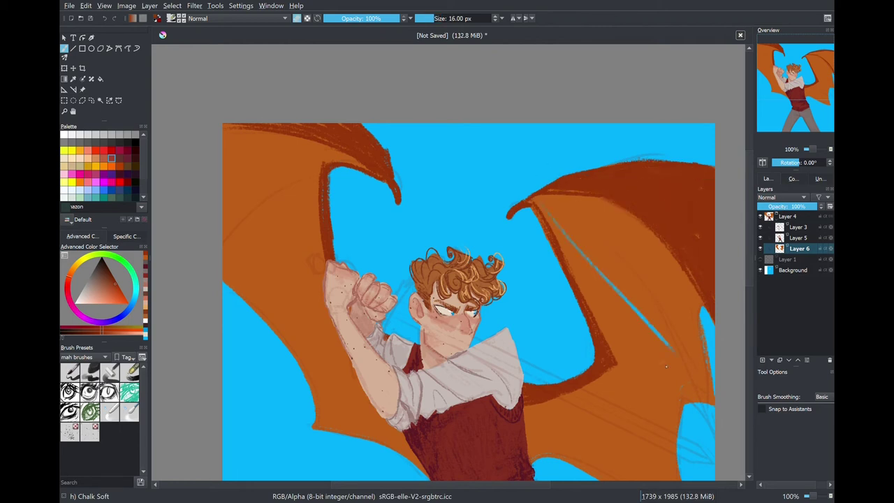
drag(551, 209, 681, 356)
key(minus)
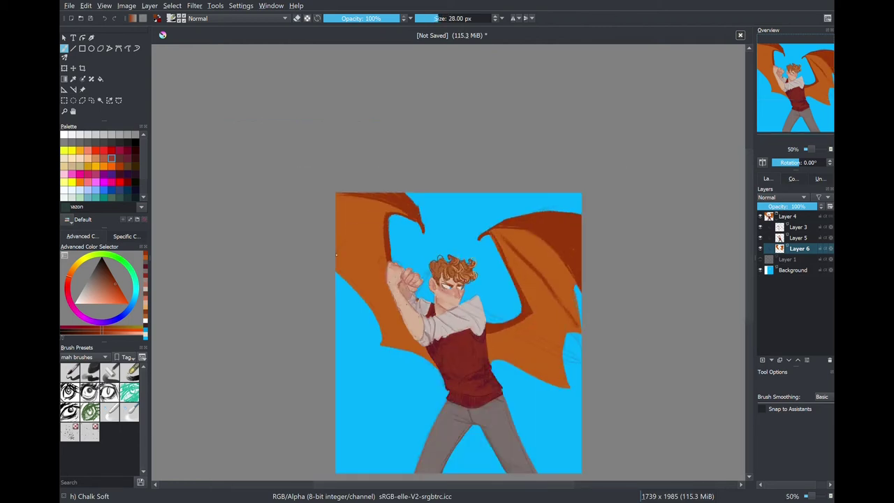
key(minus)
key(plus)
key(plus)
- Add a new layer above Layer 5 for the sword
click(797, 237)
click(763, 359)
key(plus)
key(plus)
- Paint the sword's pommel and curved crossguard in muted gold with a 13 px brush
click(77, 266)
click(115, 297)
ctrl+click(295, 276)
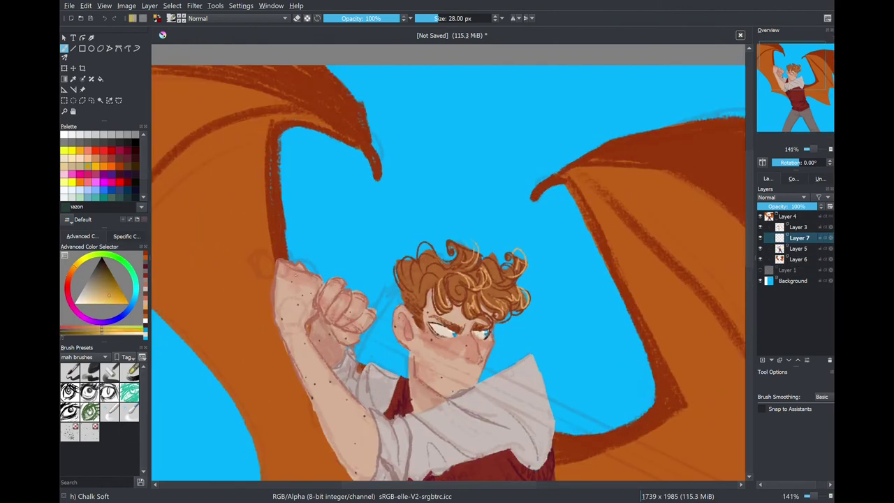
drag(353, 350, 389, 294)
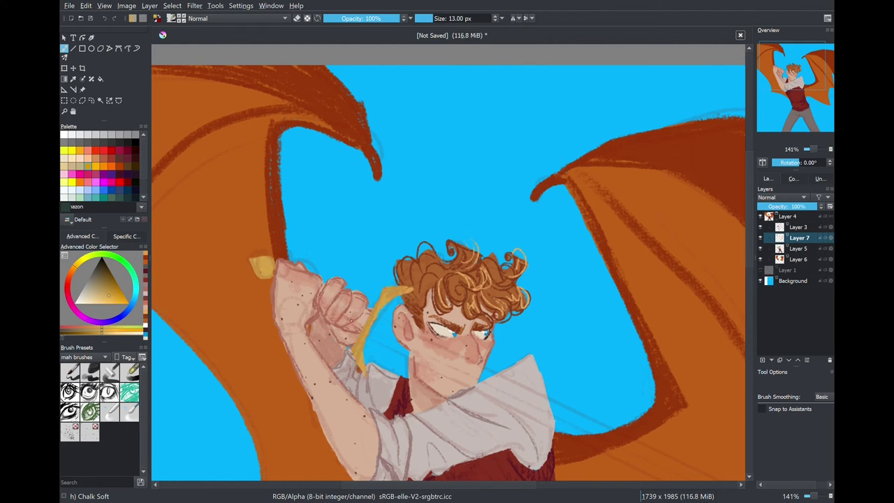
- Draw the two long edges of the sword blade as straight 13 px lines in muted gold
key(minus)
key(minus)
key(v)
drag(638, 411, 637, 410)
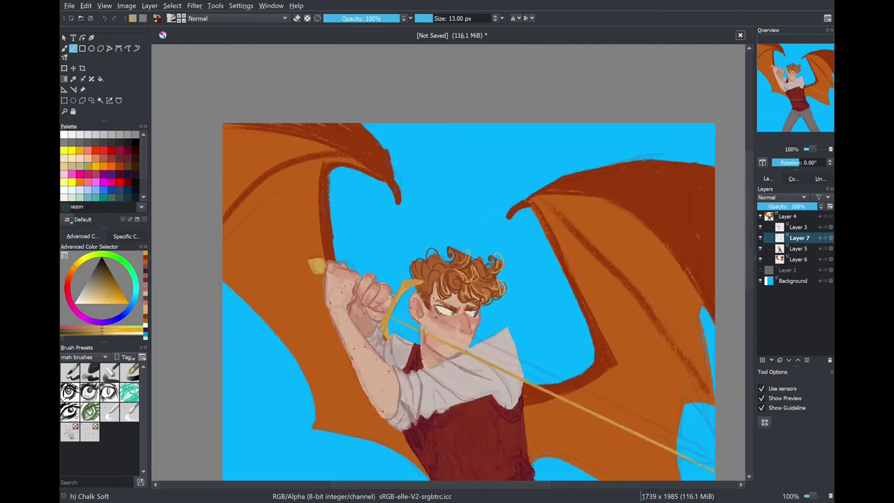
drag(423, 292, 641, 398)
- Fill the blade with muted gold and trim its end to a point with a 16 px eraser
key(f)
click(523, 348)
key(1)
key(b)
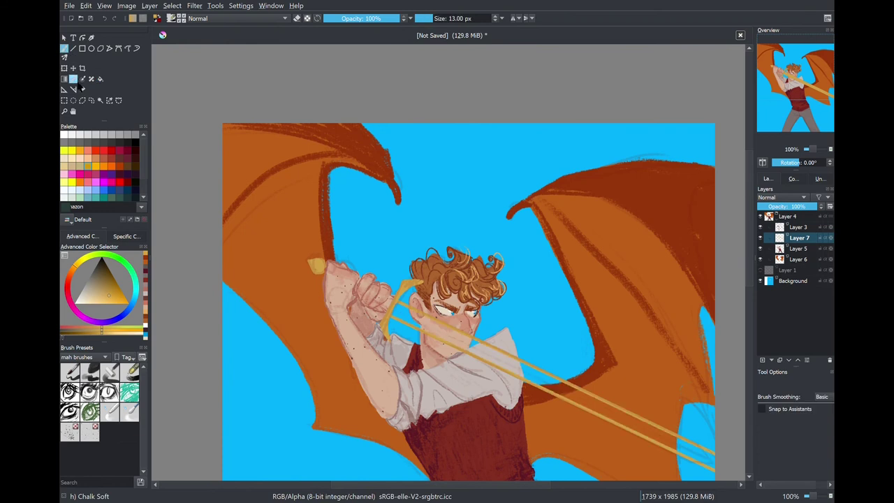
key(minus)
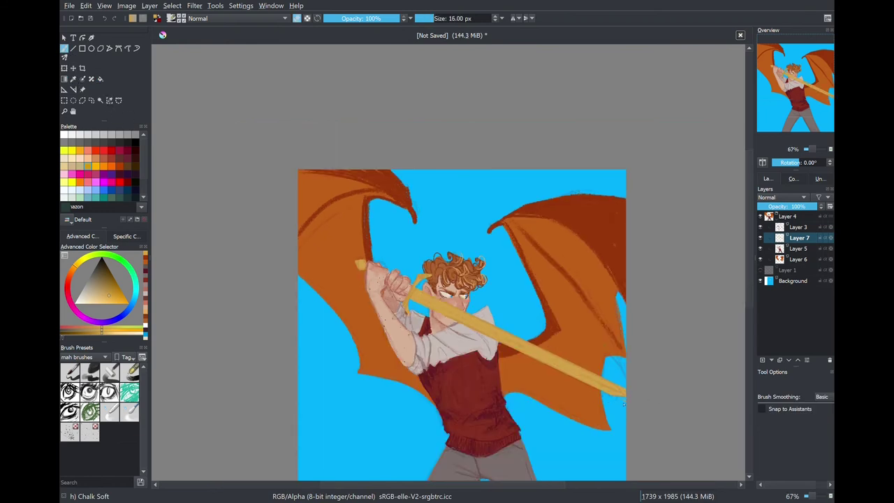
- Recolour the sword blade by filling it with a pale gold
click(96, 305)
key(bracketleft)
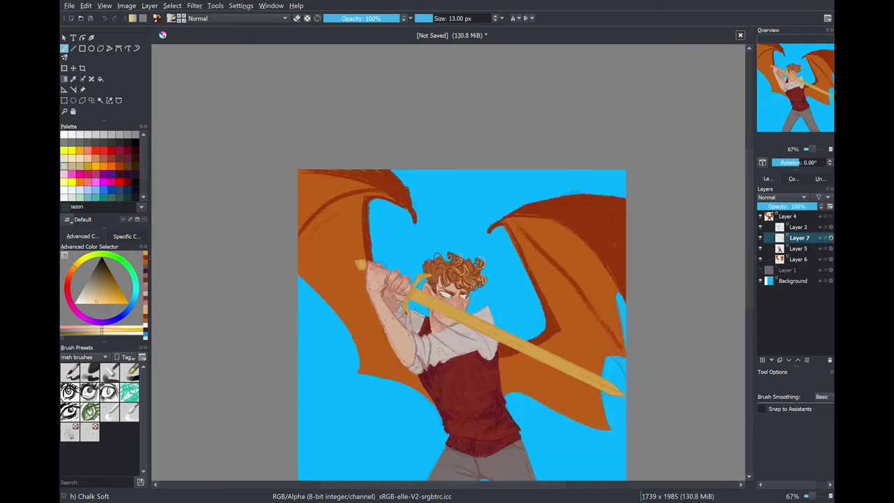
key(f)
click(496, 338)
key(b)
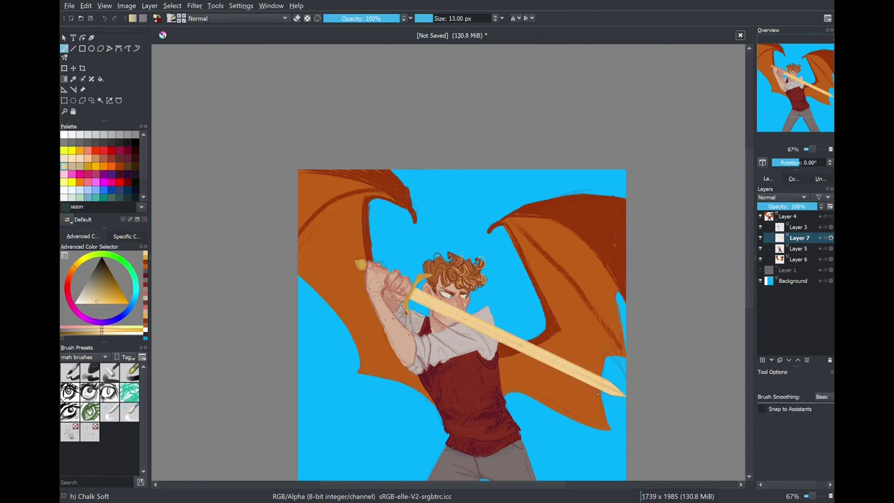
- Choose a darker gold with a 5 px Line tool and hide the sketch on Layer 3
key(plus)
key(v)
click(102, 298)
key(bracketleft)
key(bracketleft)
key(bracketleft)
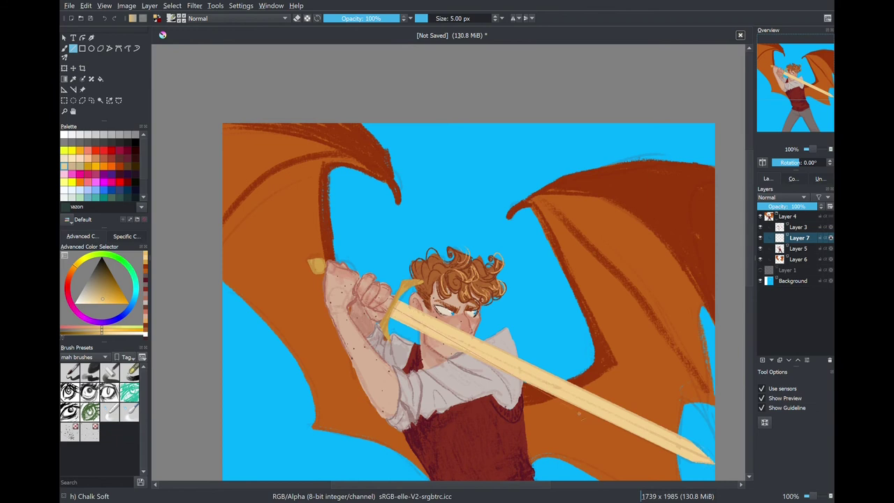
click(760, 227)
- Shade the blade beside the crossguard and in front of the shirt with darker gold texture using an enlarged chalk brush
key(b)
drag(400, 304, 414, 327)
key(bracketright)
key(bracketright)
key(bracketright)
mouse_move(479, 341)
mouse_down()
mouse_move(508, 372)
mouse_move(483, 359)
mouse_up()
- Add pale gold textured highlights along the blade towards its tip with a 38 px brush
click(97, 300)
ctrl+click(614, 419)
mouse_move(606, 404)
mouse_down()
mouse_move(650, 440)
mouse_move(704, 461)
mouse_up()
drag(604, 417, 558, 412)
key(plus)
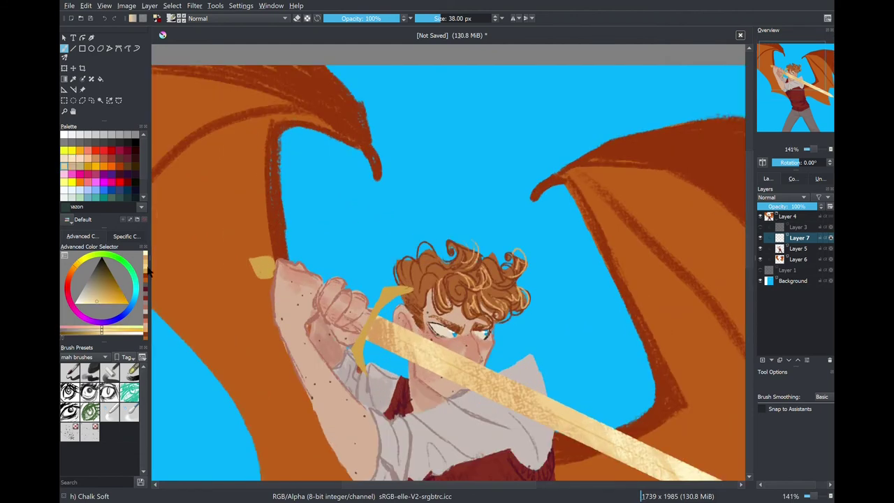
- Paint pale gold highlights on the pommel and crossguard with an 8 px brush
key(bracketleft)
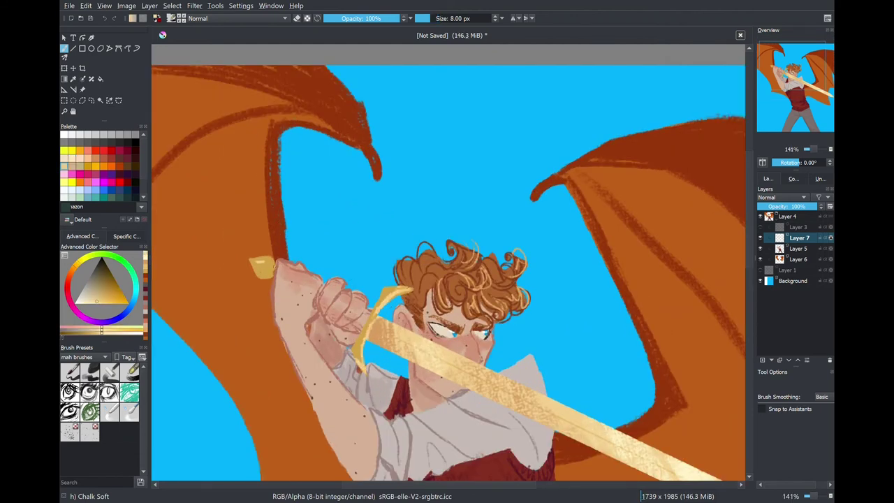
key(2)
key(1)
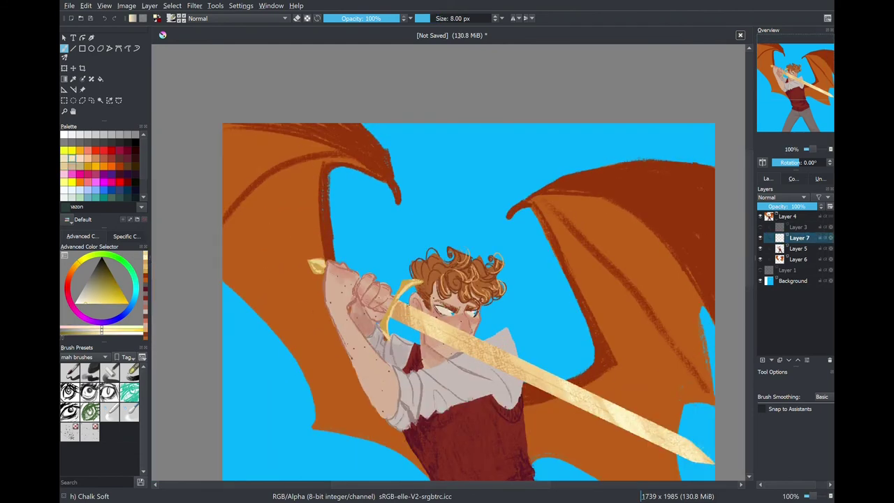
drag(524, 362, 391, 326)
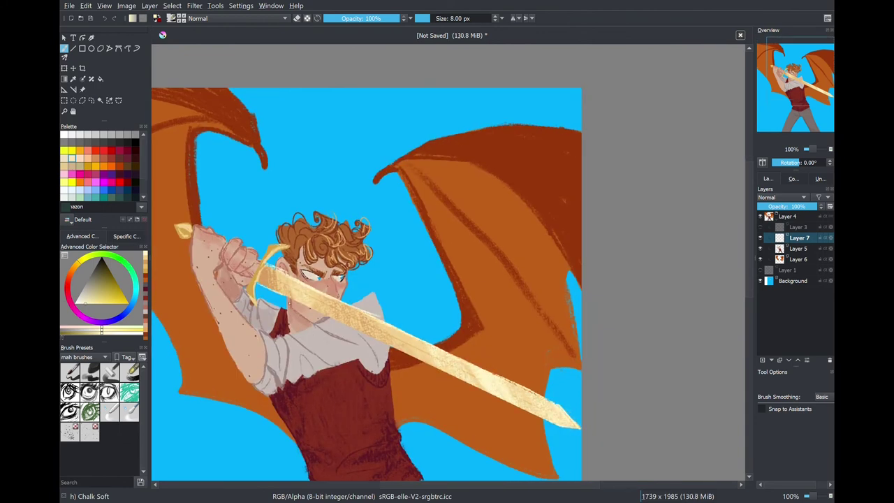
- Add a new layer and place it between Layer 3 and Layer 7
key(minus)
key(minus)
key(minus)
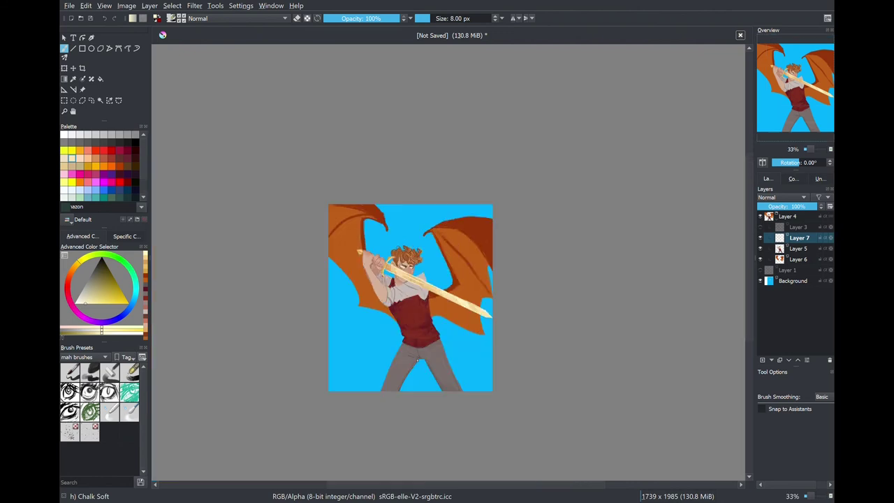
key(equal)
click(762, 361)
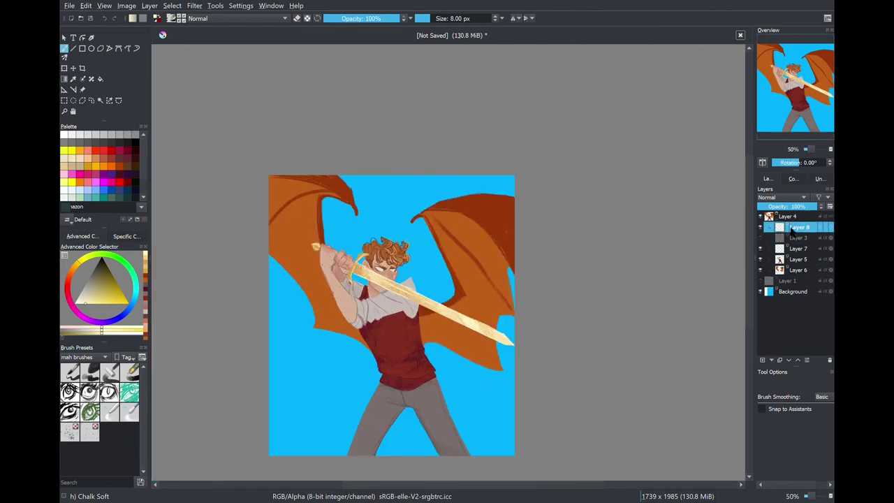
click(788, 292)
click(794, 238)
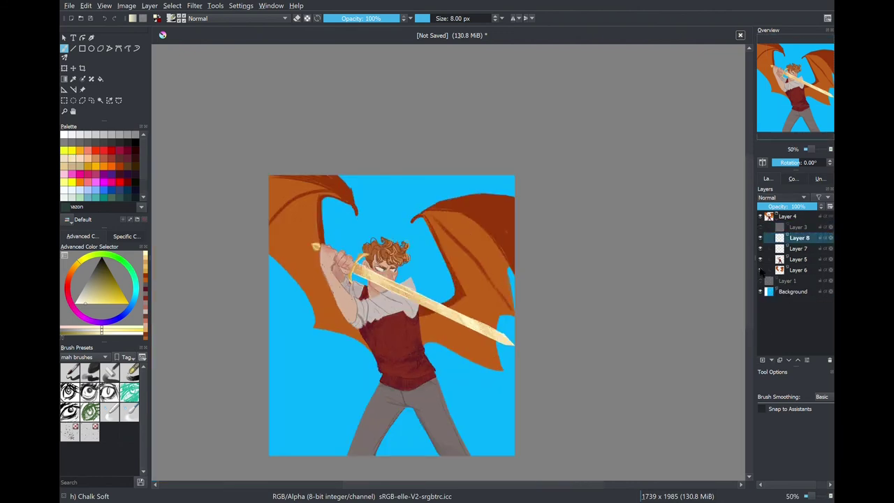
- Fill Layer 8, clipped to the character, with bright yellow at magenta 0 and yellow 255
click(126, 236)
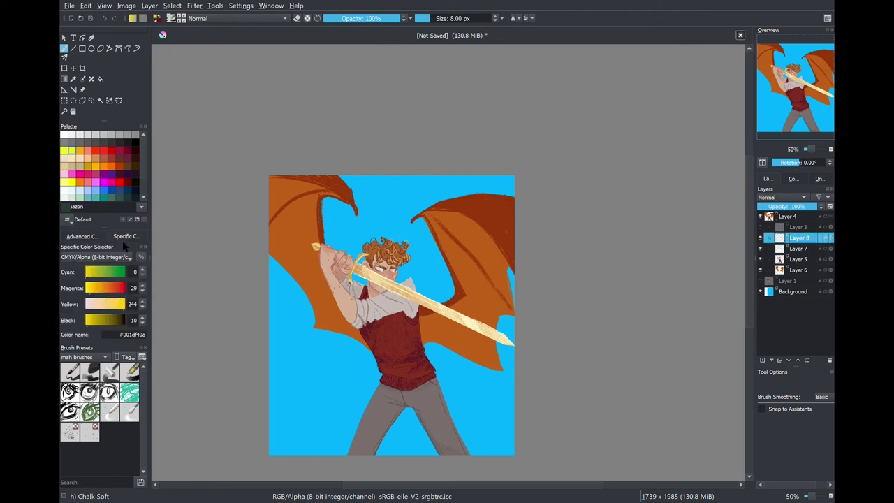
drag(102, 302, 130, 303)
key(f)
click(384, 281)
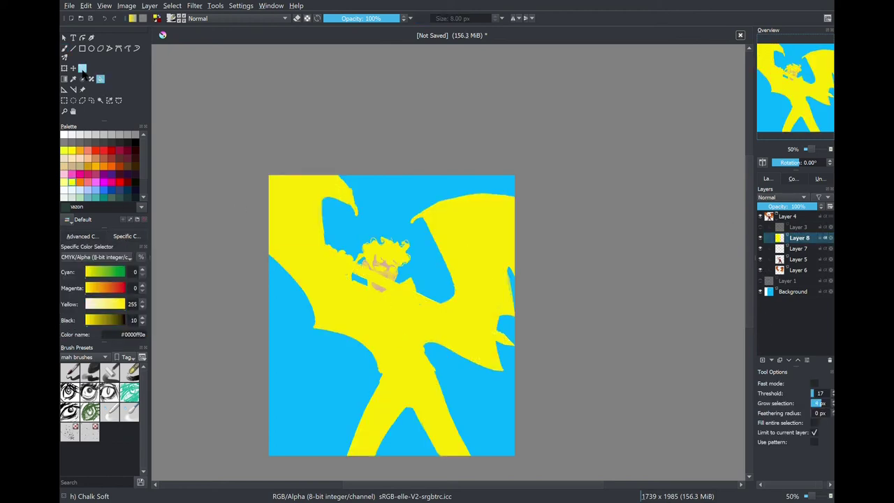
- Add a layer above Layer 6 and paint under the transparent parts of the face and neck in skin tone with an 18 px brush
click(797, 269)
click(762, 359)
key(plus)
key(plus)
key(plus)
ctrl+click(272, 271)
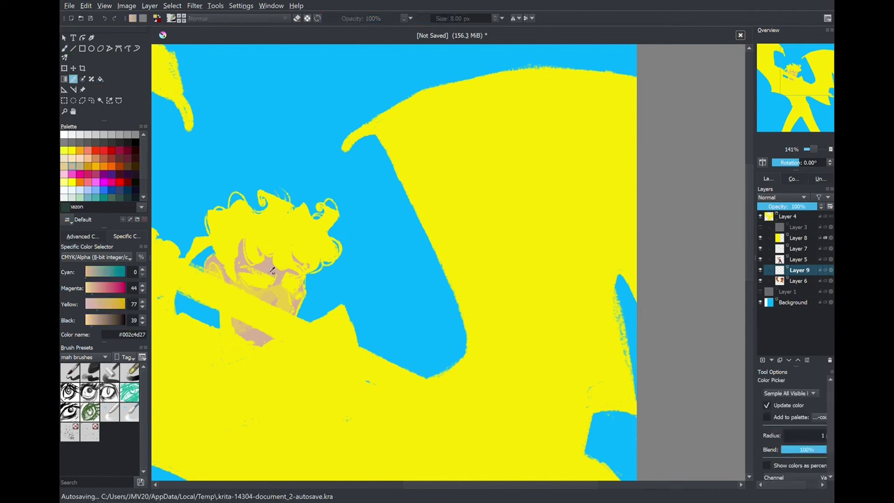
key(b)
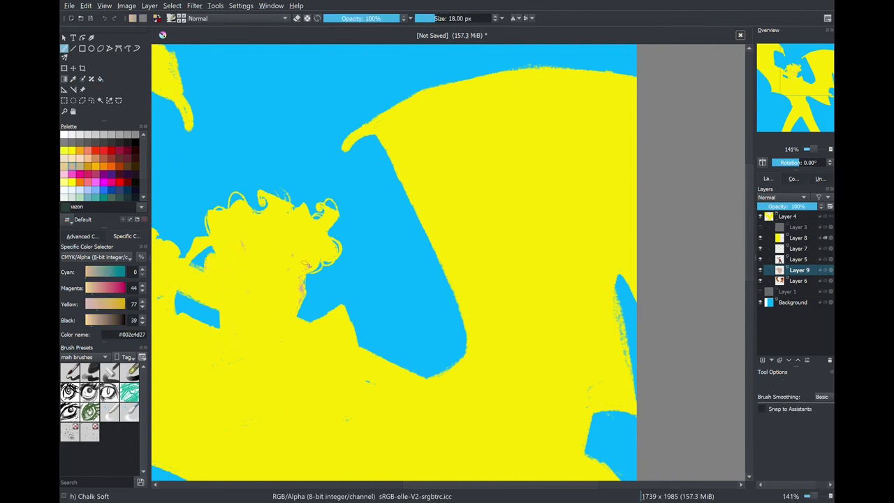
- Set Layer 8's blending mode to Addition and its opacity to 47%
key(minus)
key(minus)
click(798, 237)
click(786, 206)
scroll(771, 197, down, 3)
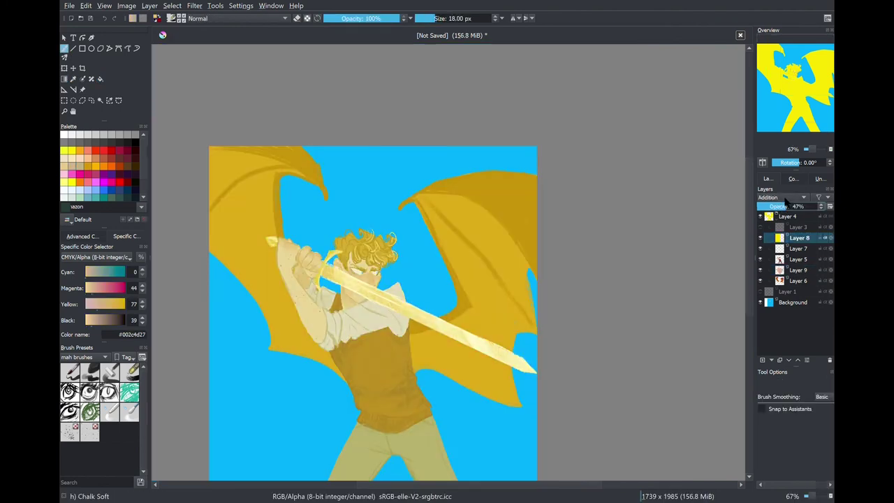
- Try other blending modes on Layer 8 and set it to Lighten
scroll(771, 198, down, 4)
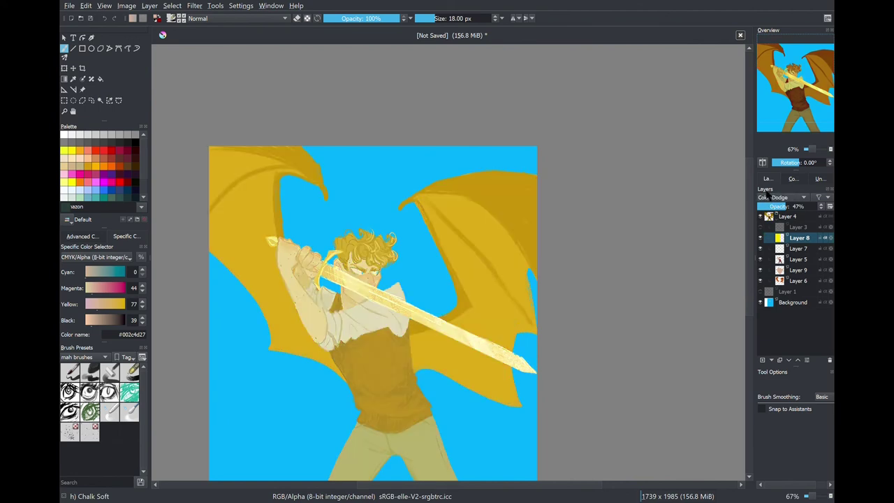
scroll(774, 214, down, 4)
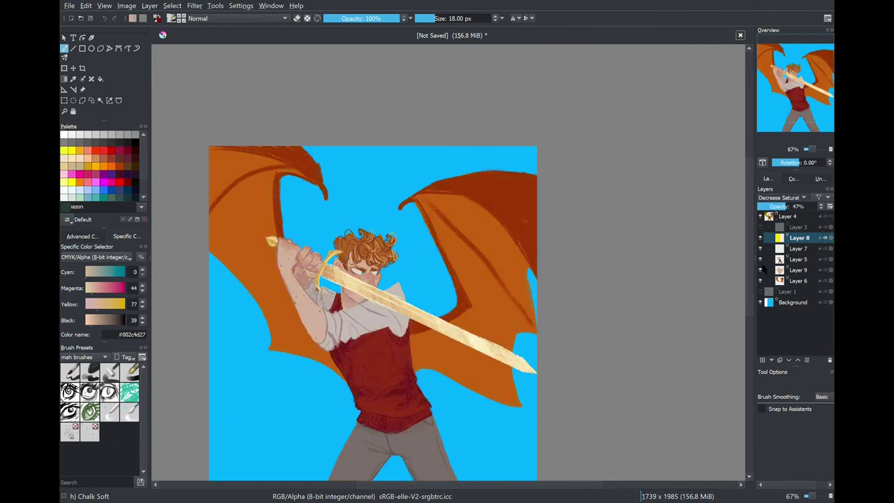
scroll(775, 197, down, 2)
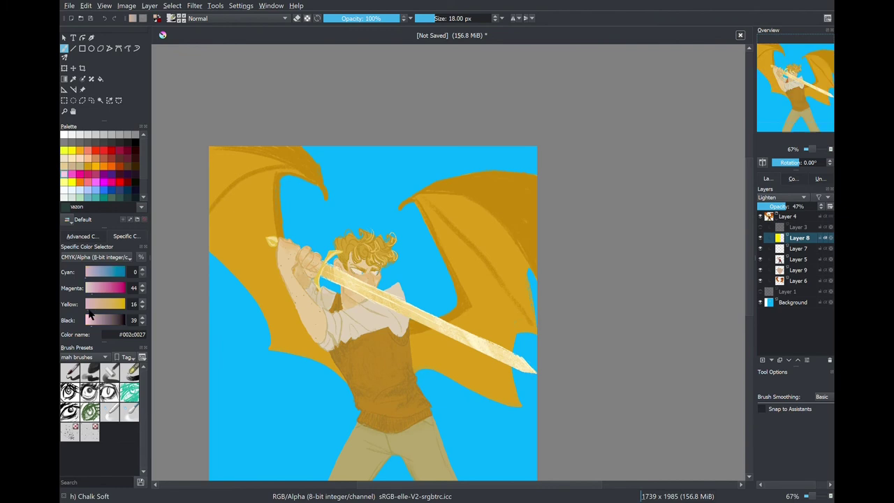
- Fill Layer 8 with dark red, magenta 255, yellow 255 and black 39, and set its opacity to 40%
click(112, 134)
key(f)
scroll(771, 197, up, 5)
mouse_move(786, 206)
mouse_down()
mouse_move(777, 210)
mouse_move(786, 209)
mouse_up()
scroll(775, 197, down, 5)
key(minus)
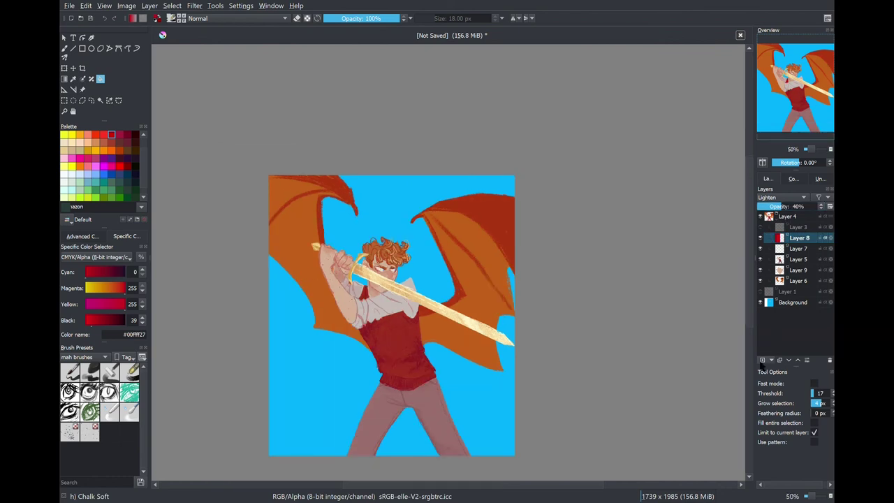
- Add a new layer below Layer 7 and set Layer 7's blending mode to Multiply
click(762, 360)
click(82, 236)
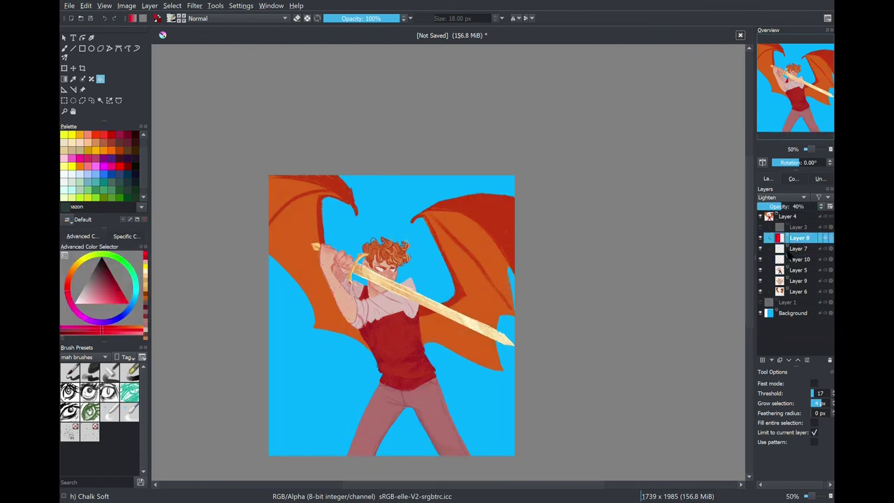
key(Page_Up)
key(alt+shift+m)
key(b)
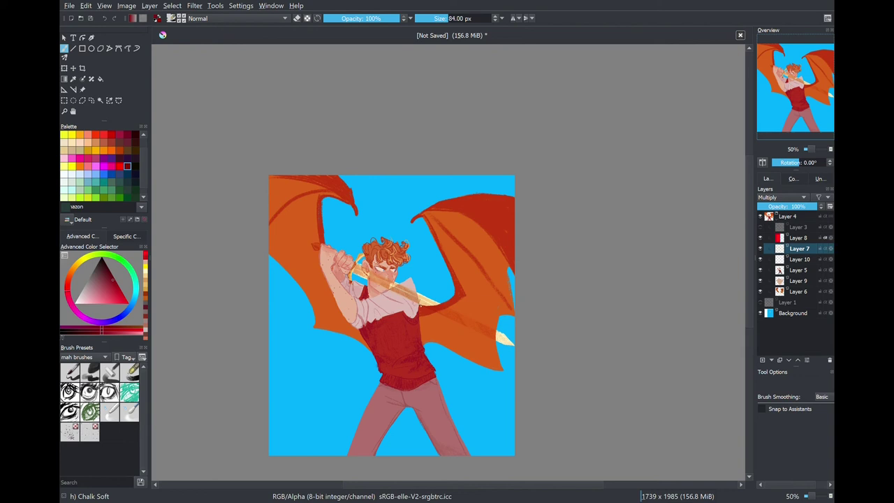
- Compare the painting with Layer 8 hidden and shown, and move Layer 10 above Layer 7
click(759, 246)
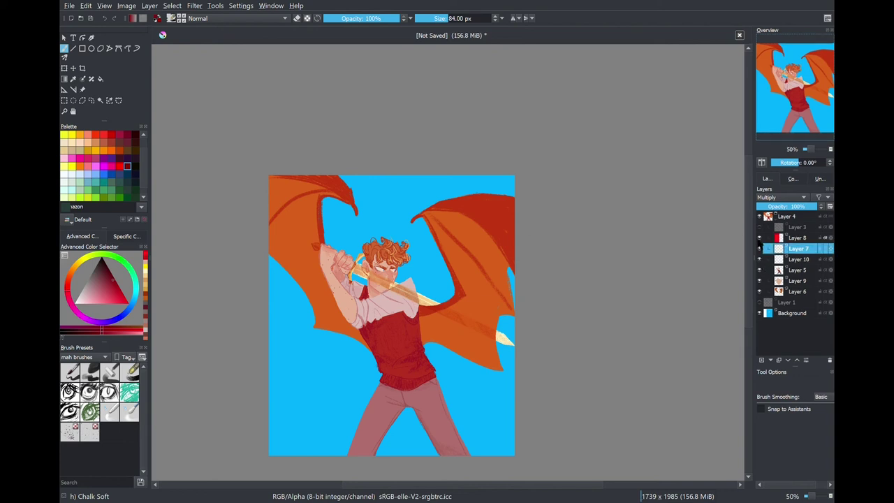
click(759, 239)
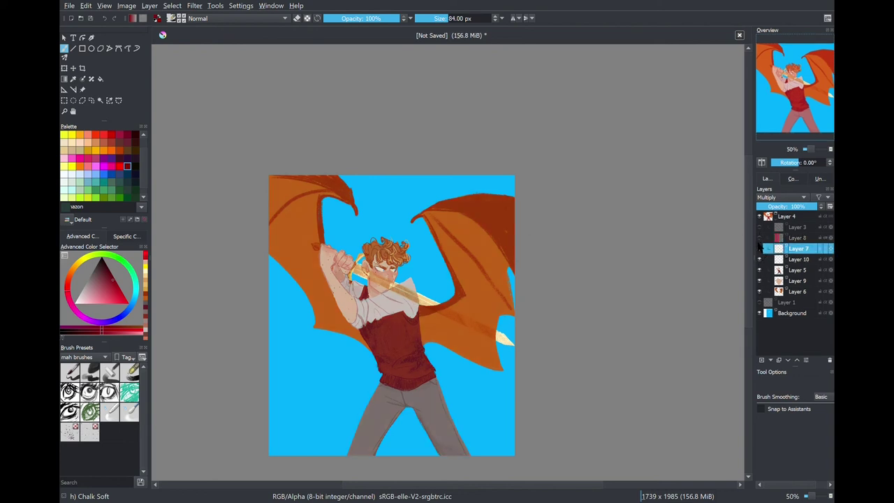
click(759, 238)
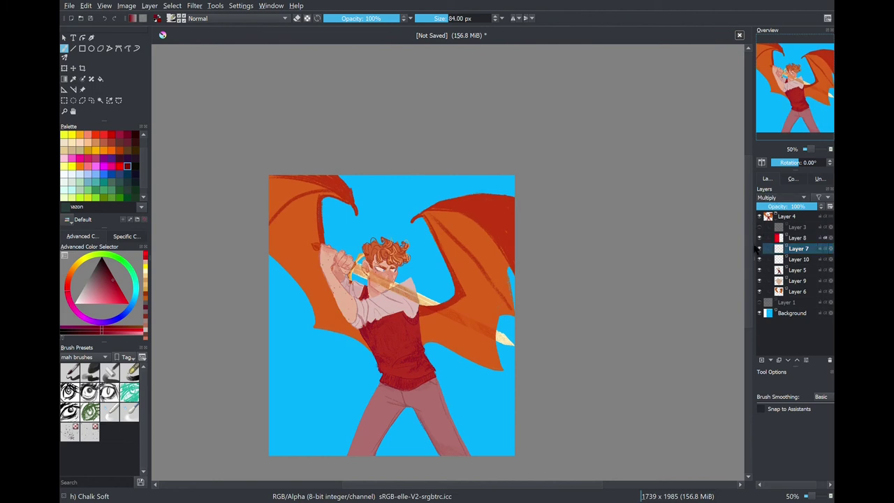
drag(796, 259, 796, 247)
mouse_move(416, 314)
mouse_down()
mouse_move(440, 345)
mouse_move(377, 338)
mouse_up()
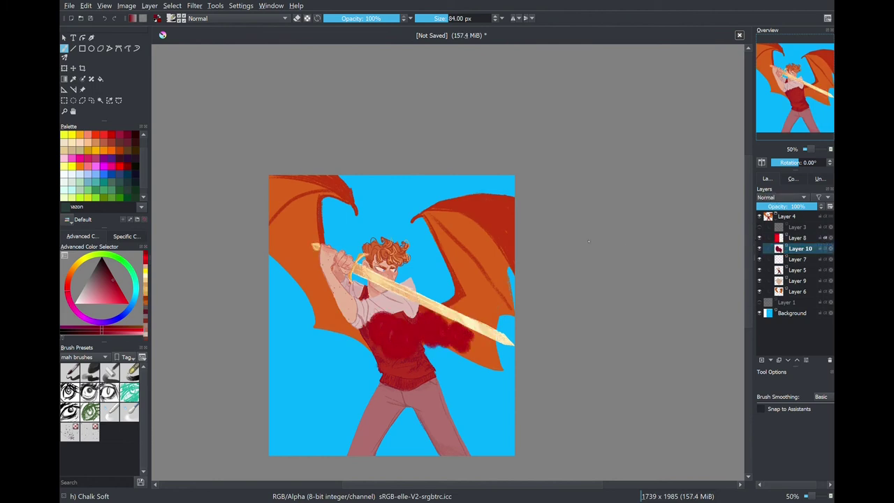
key(ctrl+z)
key(ctrl+z)
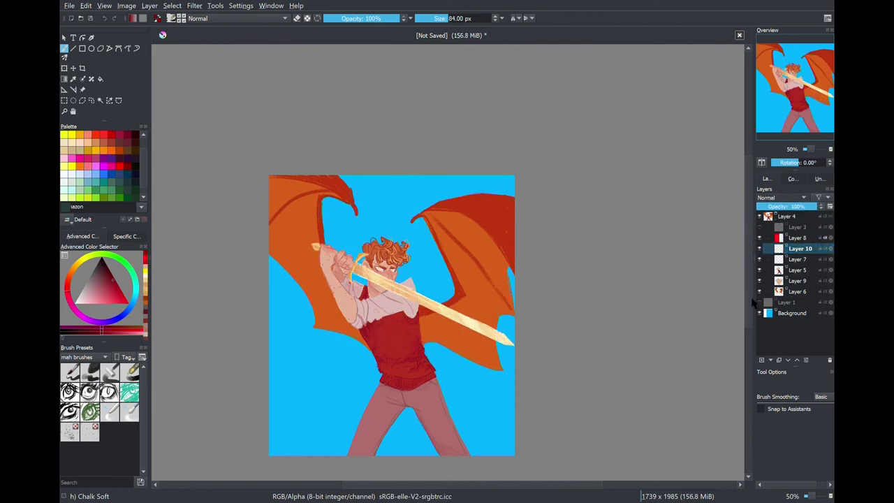
- Shade the wings, arm and legs on Layer 10 in dark red with a 281 px brush, set to Multiply at 29% opacity
drag(300, 252, 349, 321)
key(alt+shift+m)
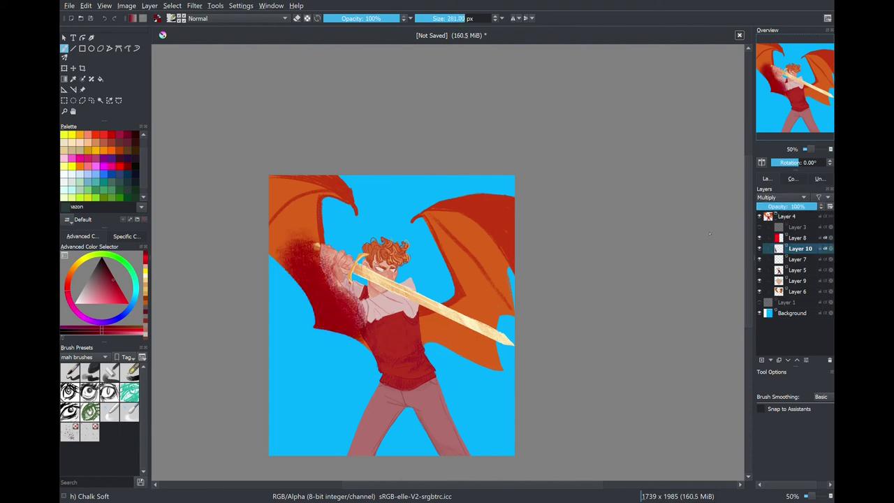
drag(792, 206, 776, 207)
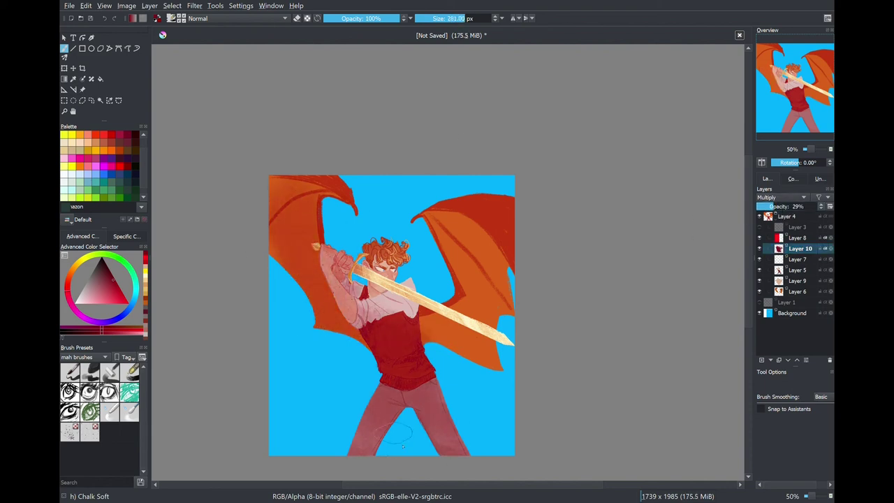
drag(447, 342, 492, 266)
- Add a Multiply layer above Layer 10 and shade the sweater, raised arm and left wing in muted pink with a 44 px brush
key(Insert)
key(ctrl+plus)
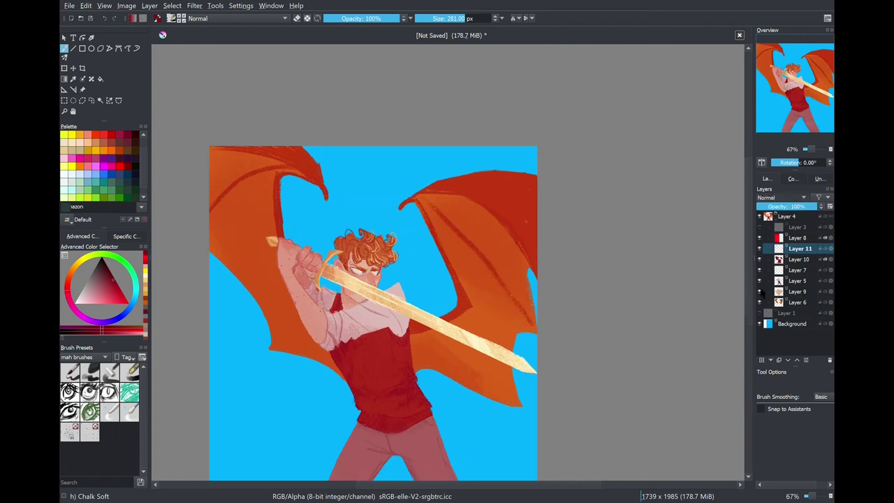
click(87, 159)
key(bracketleft)
key(bracketleft)
key(bracketleft)
key(bracketleft)
key(bracketleft)
key(bracketleft)
mouse_move(360, 351)
mouse_down()
mouse_move(350, 370)
mouse_move(301, 354)
mouse_move(322, 357)
mouse_move(289, 293)
mouse_move(287, 352)
mouse_up()
ctrl+click(324, 357)
key(bracketright)
ctrl+click(311, 348)
mouse_move(216, 154)
mouse_down()
mouse_move(270, 166)
mouse_move(220, 197)
mouse_move(272, 206)
mouse_up()
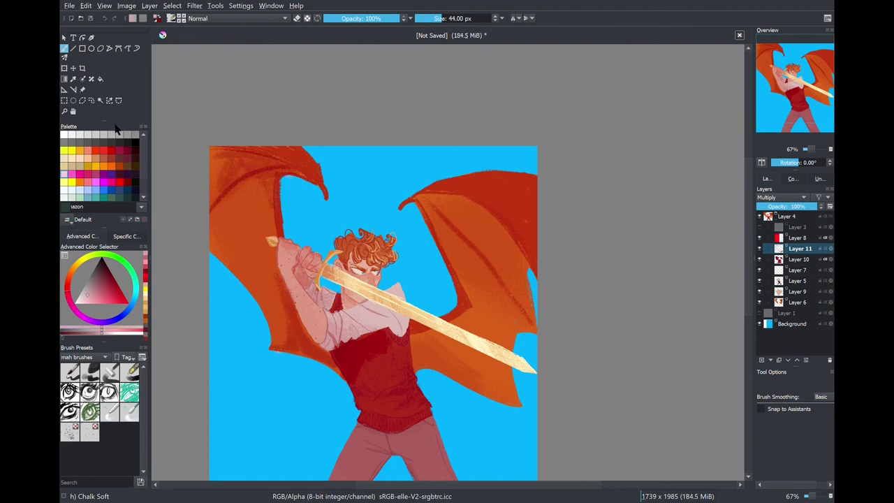
- Shade the right wing on Layer 11 in a stronger pink with a 47 px brush
click(88, 306)
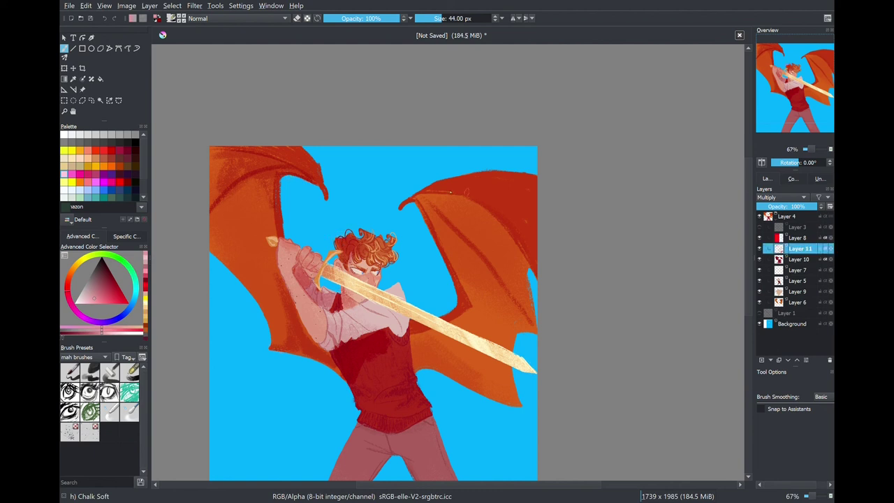
mouse_move(461, 223)
shift+mouse_down()
mouse_move(482, 221)
mouse_move(503, 258)
shift+mouse_up()
drag(419, 328, 503, 377)
- Shade the shirt collar, neck and trouser legs with a colour sampled from the painting, and undo the last sweater stroke
ctrl+click(377, 314)
drag(363, 300, 405, 327)
drag(342, 286, 391, 317)
mouse_move(363, 430)
mouse_down()
mouse_move(380, 453)
mouse_move(386, 364)
mouse_up()
drag(447, 367, 418, 426)
mouse_move(374, 343)
mouse_down()
mouse_move(325, 429)
mouse_move(405, 366)
mouse_up()
key(ctrl+z)
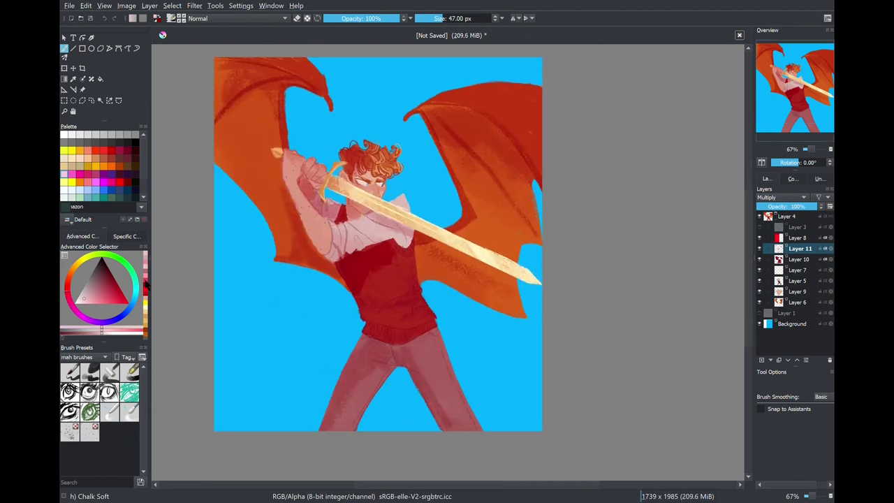
- Shade the face beside the sword hilt with sampled colours and a 24 px brush, and undo the last two strokes
ctrl+click(370, 293)
ctrl+click(354, 178)
key(bracketleft)
key(bracketleft)
key(bracketleft)
drag(352, 176, 361, 183)
ctrl+click(356, 179)
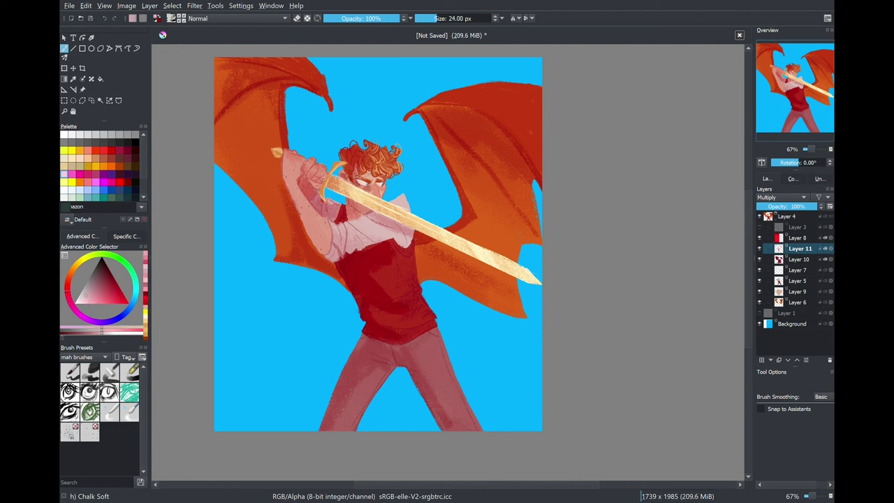
key(ctrl+z)
key(ctrl+z)
- Shade the raised arm from the hand down to the sleeve with a sampled colour
ctrl+click(308, 168)
drag(287, 151, 300, 173)
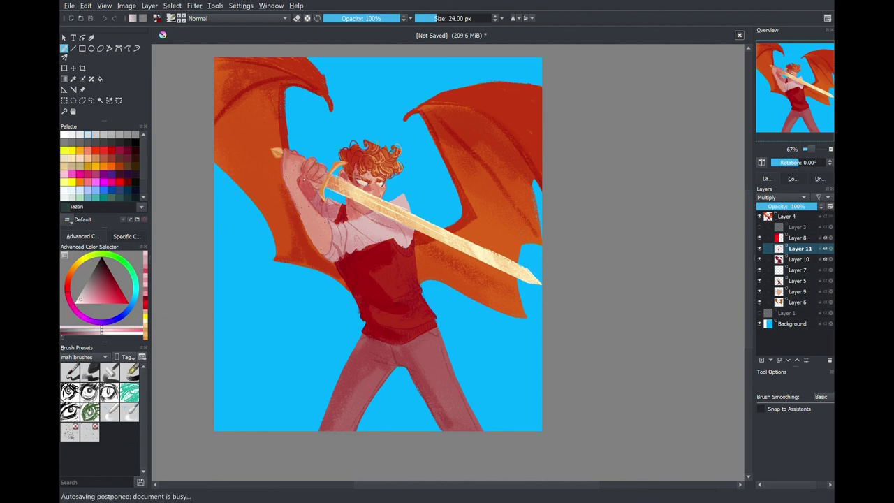
drag(300, 206, 328, 253)
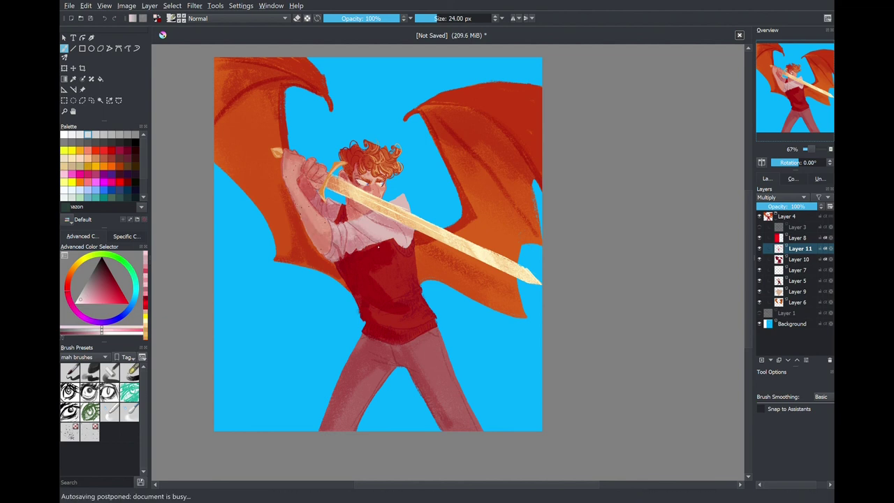
- Shade the lower part of the right wing with a 63 px brush in a sampled pink
key(bracketright)
key(bracketright)
key(bracketright)
key(bracketright)
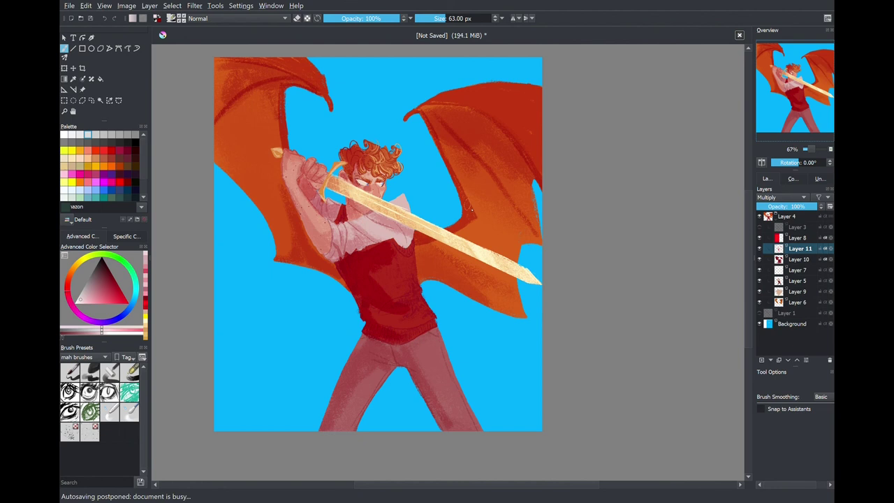
ctrl+click(395, 258)
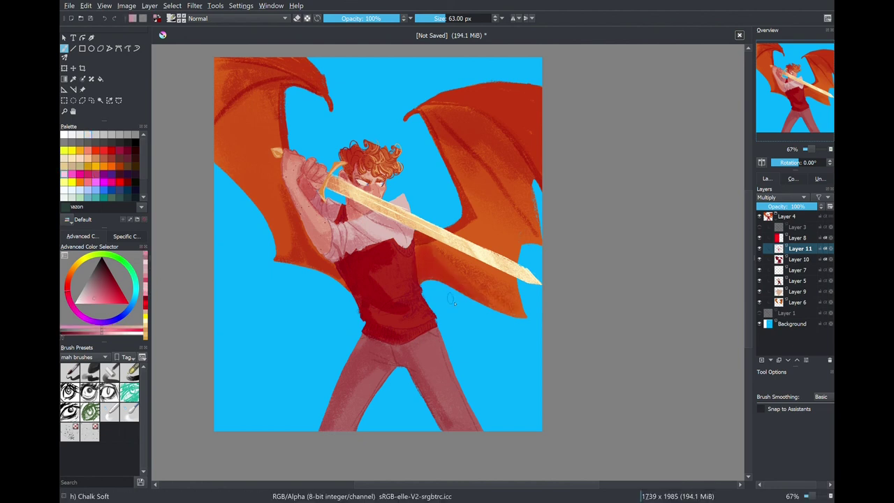
key(minus)
key(plus)
- Add an Overlay layer above Layer 11 and paint yellow light on the face, shirt, raised arm and lower right wing
key(Insert)
key(alt+shift+o)
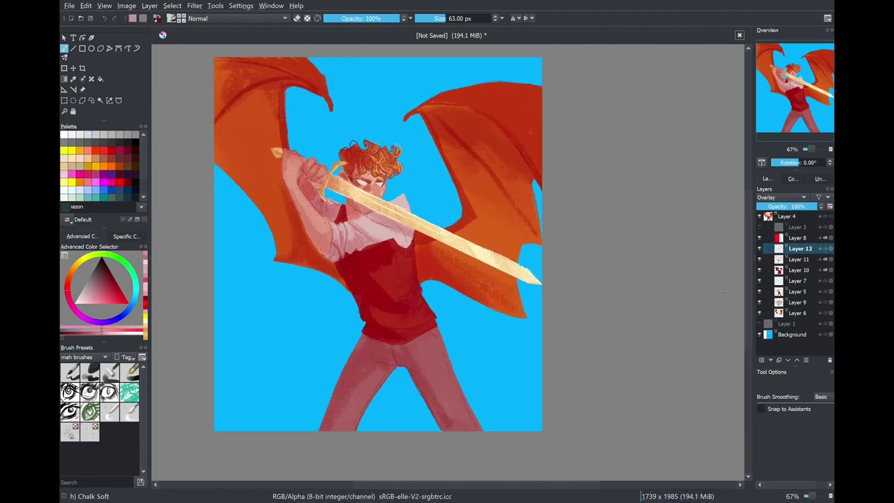
drag(364, 167, 409, 210)
drag(441, 282, 518, 239)
drag(362, 218, 383, 231)
drag(300, 225, 325, 169)
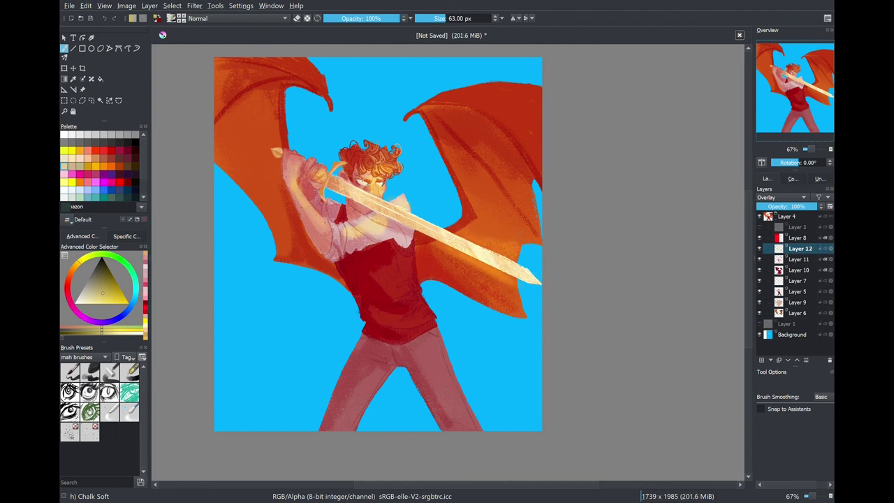
- Paint yellow light on both wings, the trouser leg and the sweater's right side on Layer 12
drag(440, 206, 492, 117)
mouse_move(537, 111)
mouse_down()
mouse_move(459, 102)
mouse_move(530, 132)
mouse_up()
drag(266, 67, 337, 109)
drag(447, 329, 458, 409)
drag(426, 342, 474, 418)
drag(423, 303, 403, 257)
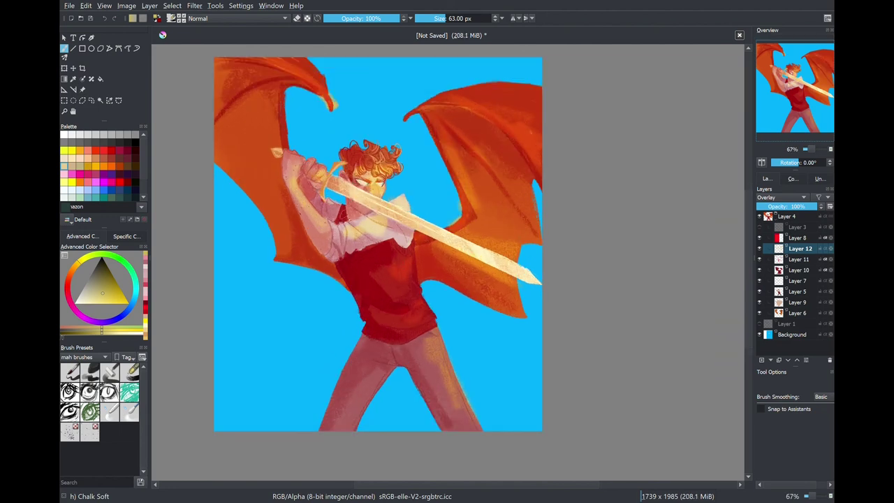
- Add an Addition layer above Layer 12 and paint fine yellow highlights on the face and hair with a 5 px brush
key(Insert)
key(alt+shift+w)
key(bracketleft)
key(bracketleft)
key(bracketleft)
key(bracketleft)
key(bracketleft)
key(bracketleft)
key(bracketleft)
key(bracketleft)
key(1)
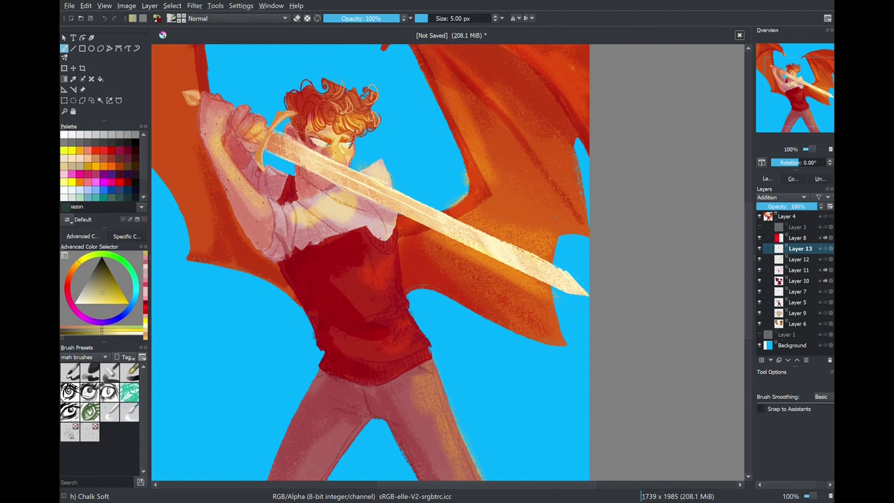
drag(335, 132, 346, 124)
- Move Layer 13 above Layer 4 and paint thin yellow highlight lines along the shirt folds and collar
drag(802, 249, 788, 215)
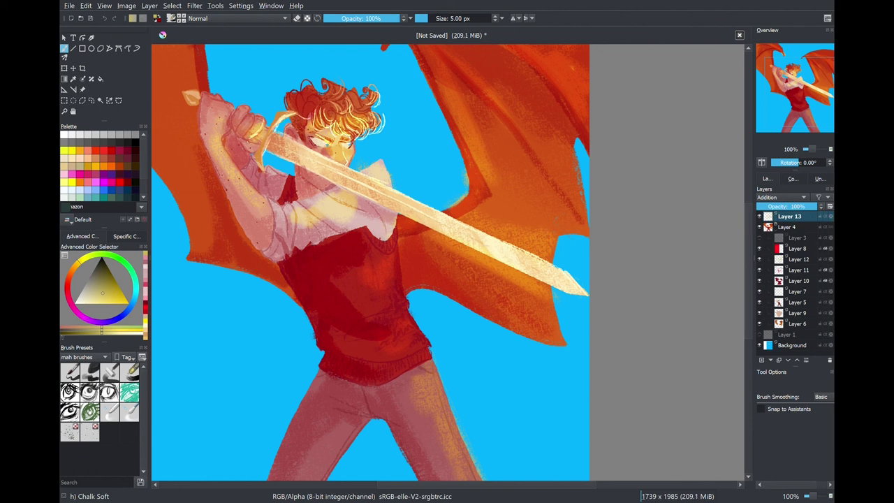
drag(357, 187, 326, 209)
drag(335, 205, 299, 230)
drag(314, 221, 291, 243)
drag(363, 172, 373, 167)
- Outline the right wing's inner edge, ribs and notched outer edge with thin yellow highlights
drag(447, 209, 473, 180)
drag(458, 134, 473, 200)
drag(532, 151, 578, 225)
drag(587, 236, 549, 260)
drag(585, 232, 572, 234)
key(2)
drag(497, 124, 542, 181)
- Paint thin yellow highlights along the sweater's right edge and folds and the right trouser leg
key(1)
drag(394, 234, 410, 307)
drag(367, 318, 410, 311)
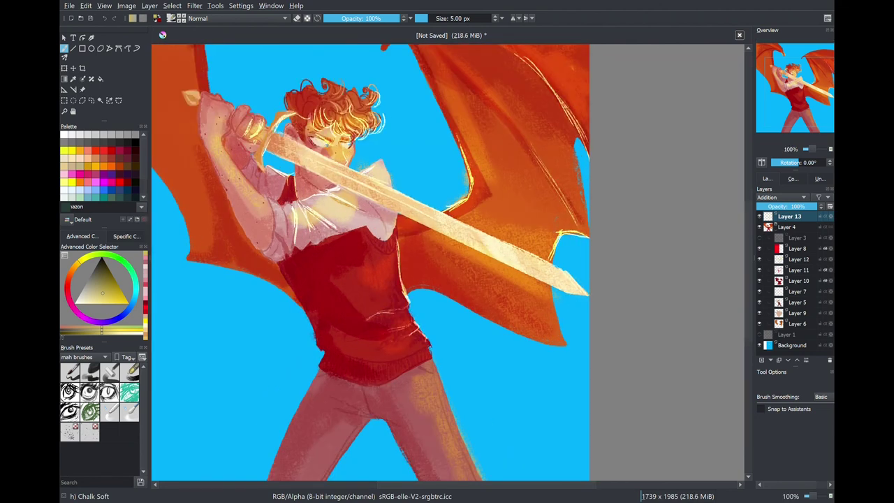
drag(438, 383, 419, 299)
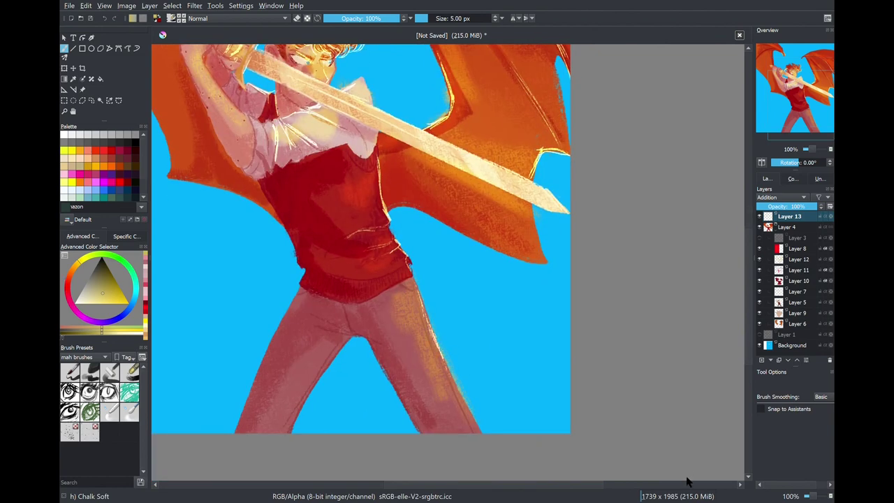